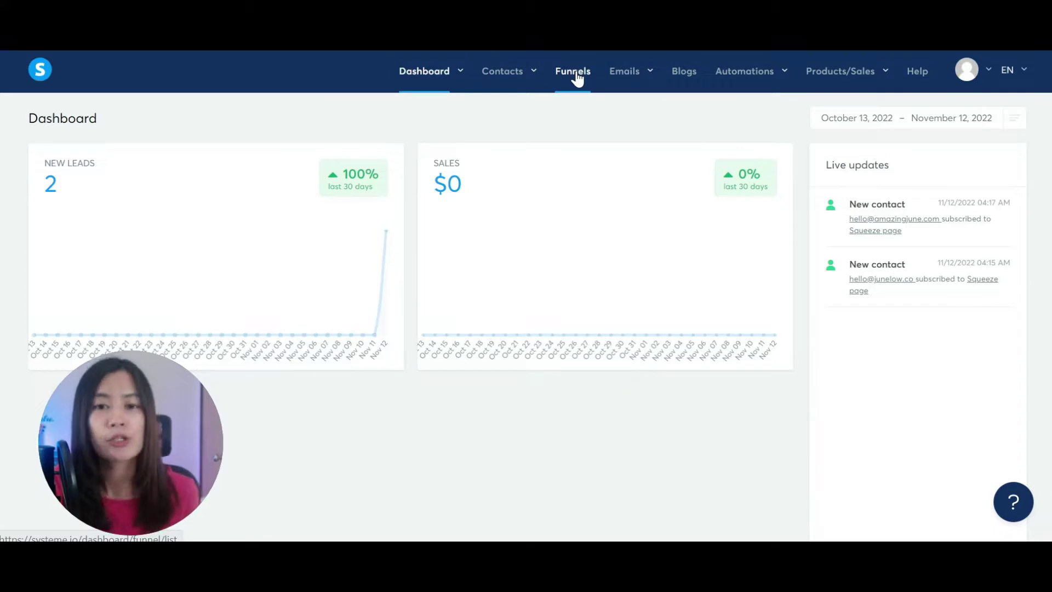
From the dashboard, reveal the Products/Sales menu with its Courses entry
{"action": "mouse_move", "coordinate": [603, 75]}
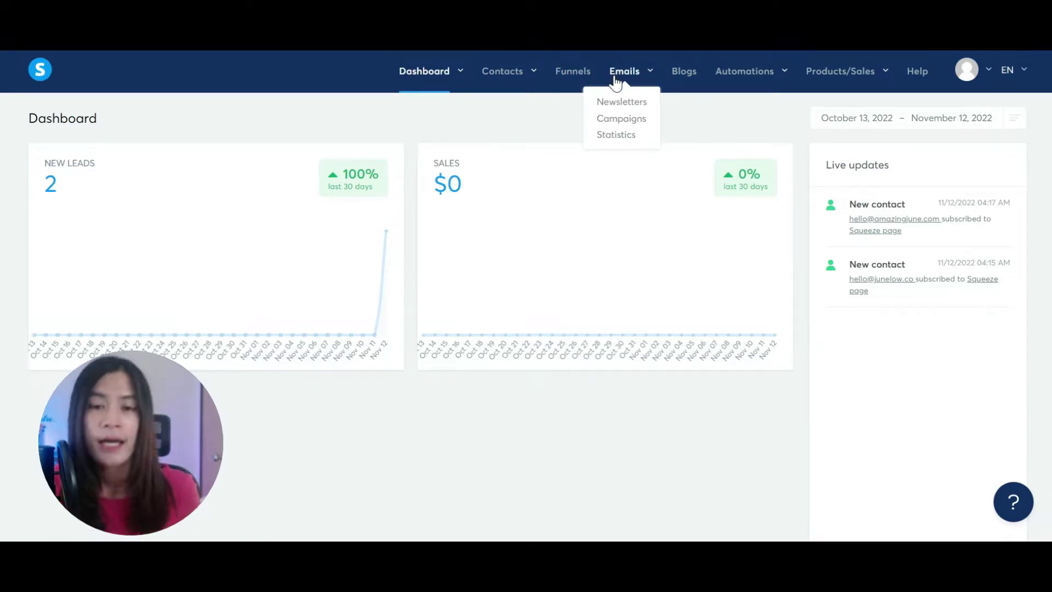
{"action": "mouse_move", "coordinate": [841, 79]}
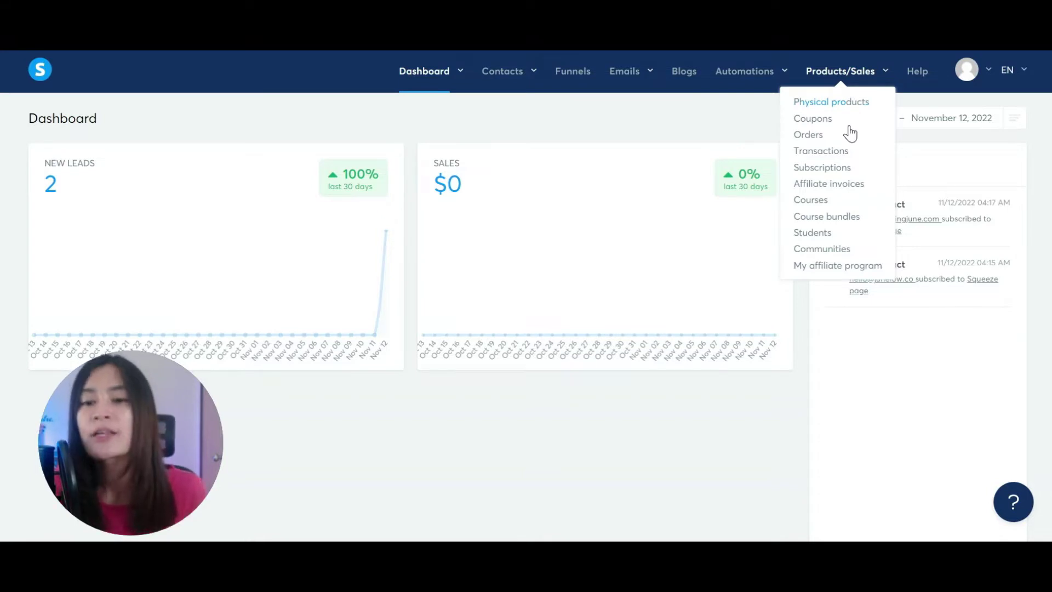
{"action": "mouse_move", "coordinate": [776, 89]}
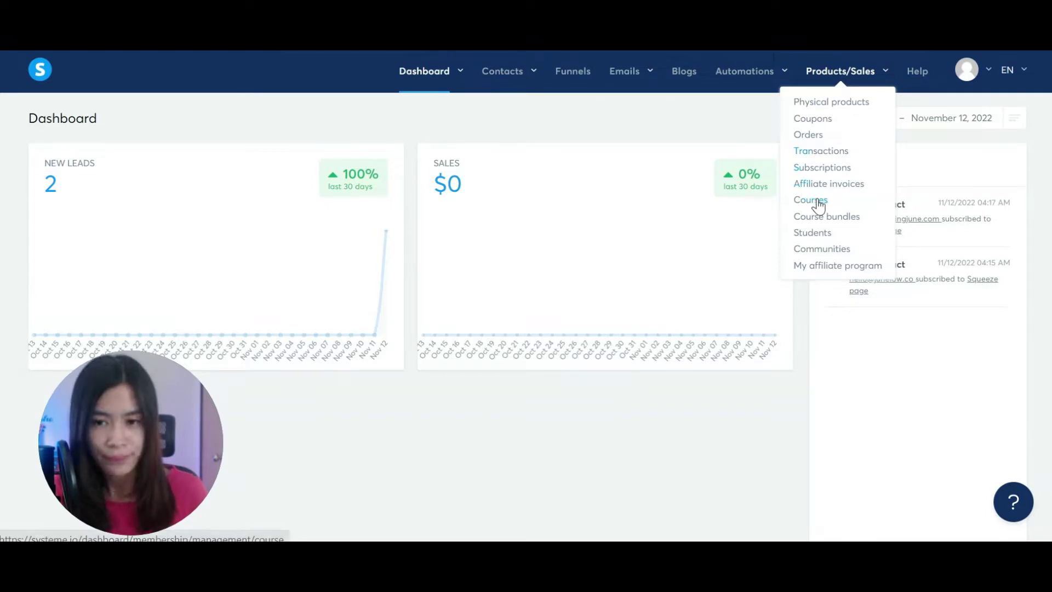
Start a new course named 'Free Course on How to Use Systeme.io to create free landing page, send emails & free…'
{"action": "left_click", "coordinate": [818, 202]}
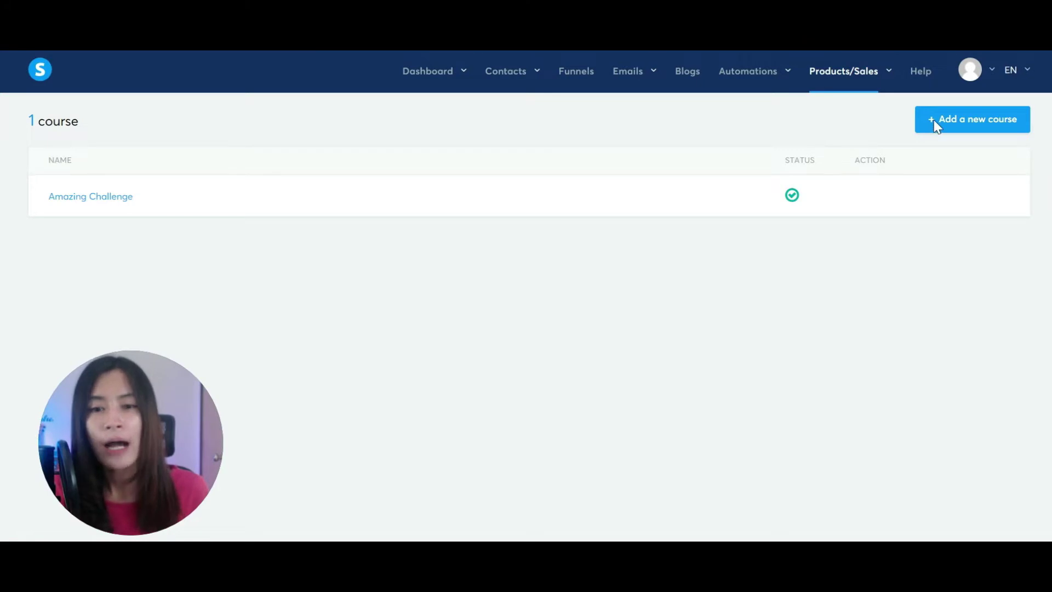
{"action": "left_click", "coordinate": [983, 129]}
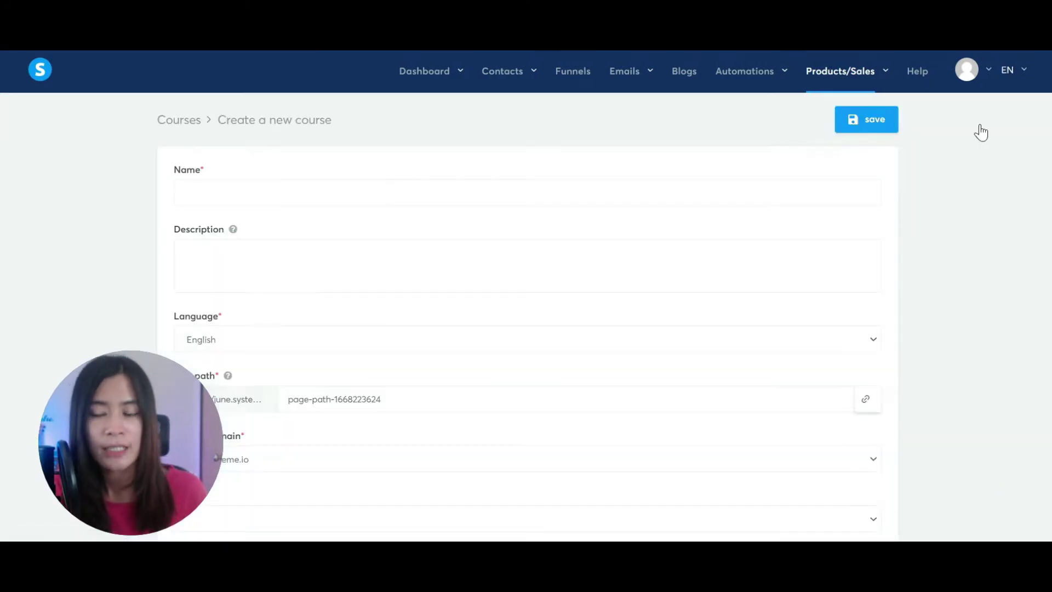
{"action": "left_click", "coordinate": [264, 190]}
{"action": "type", "text": "Free"}
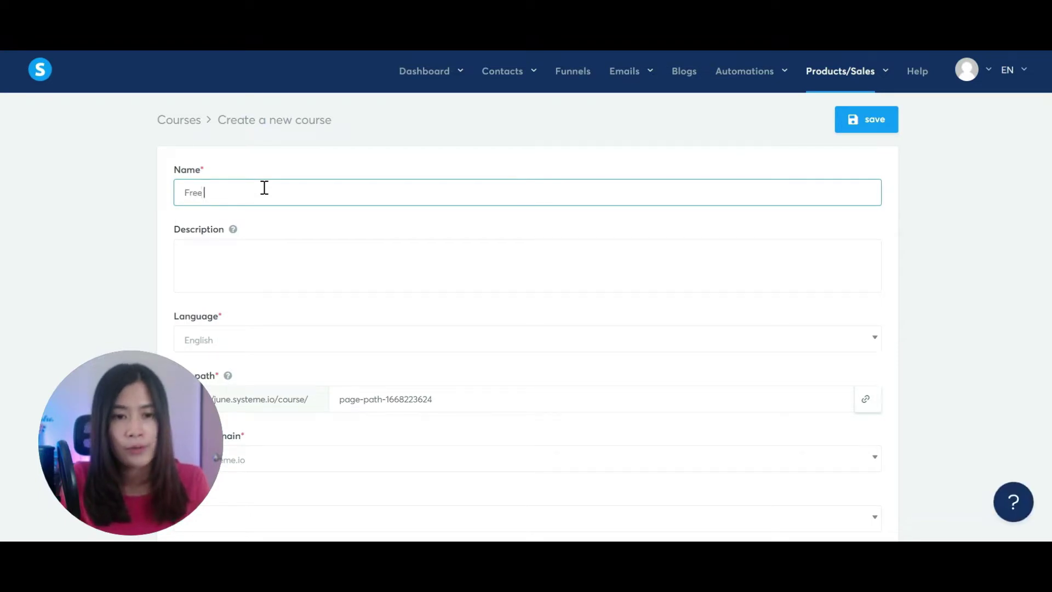
{"action": "type", "text": " Course on "}
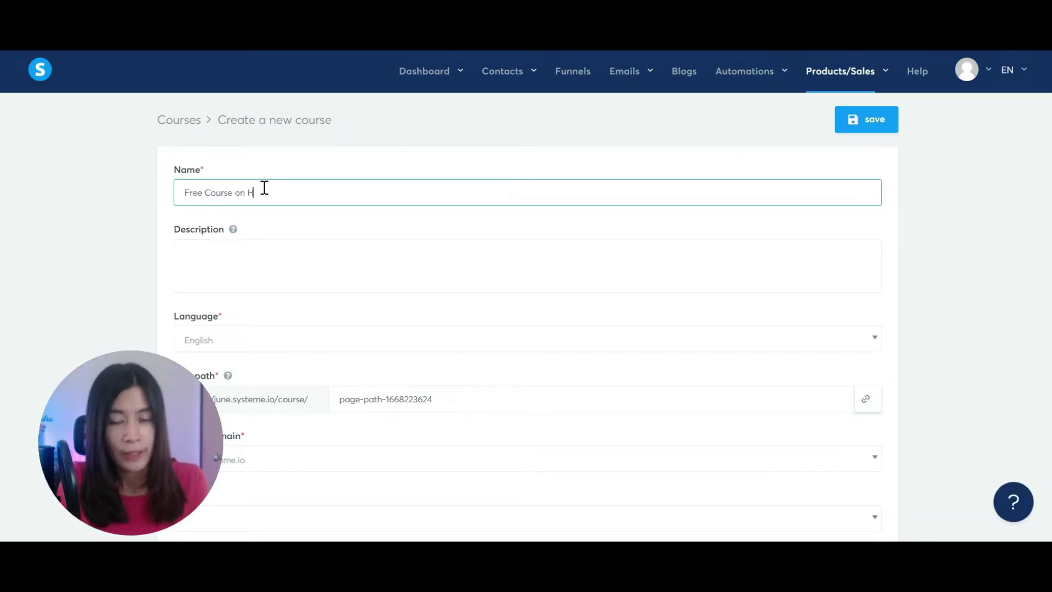
{"action": "type", "text": "How to Use System"}
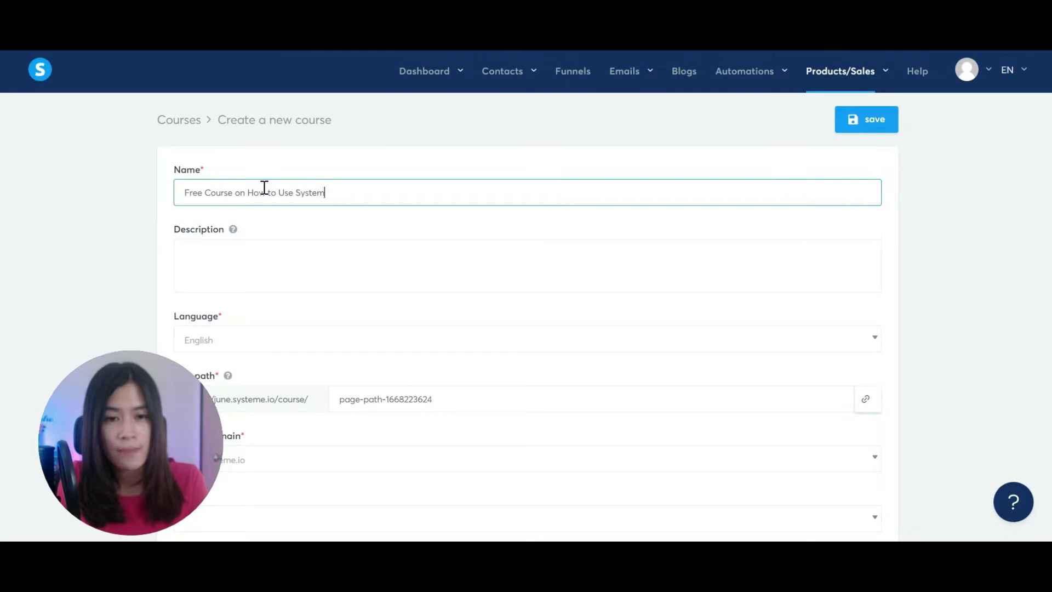
{"action": "type", "text": "e.io to create free landing page, send email"}
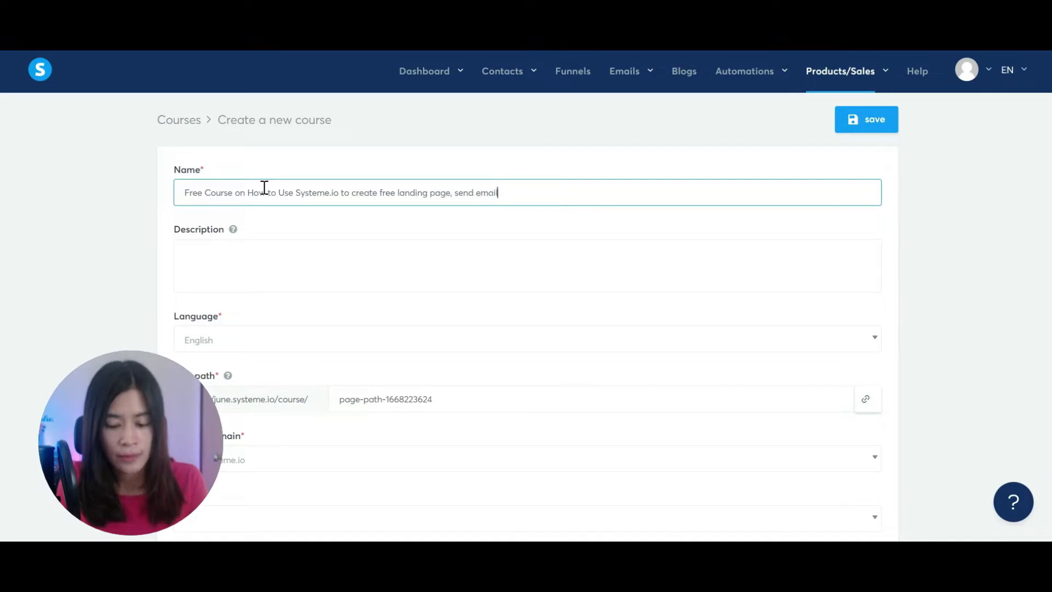
{"action": "type", "text": "s & free course"}
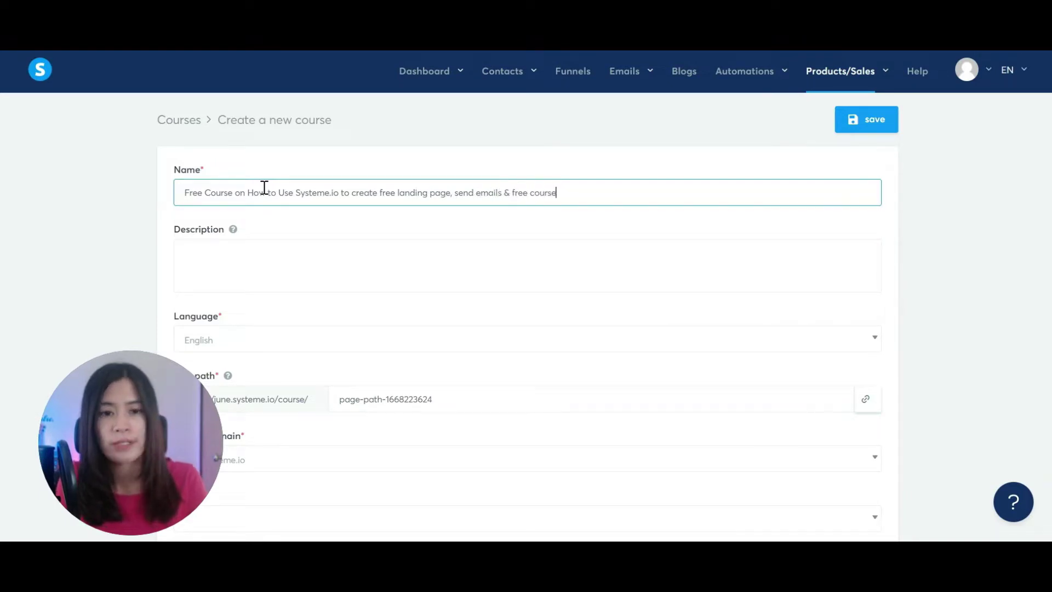
Copy the course name into the description and add 'Junelow.co' on a new line
{"action": "key", "text": "ctrl+a"}
{"action": "key", "text": "ctrl+c"}
{"action": "left_click", "coordinate": [245, 258]}
{"action": "key", "text": "ctrl+v"}
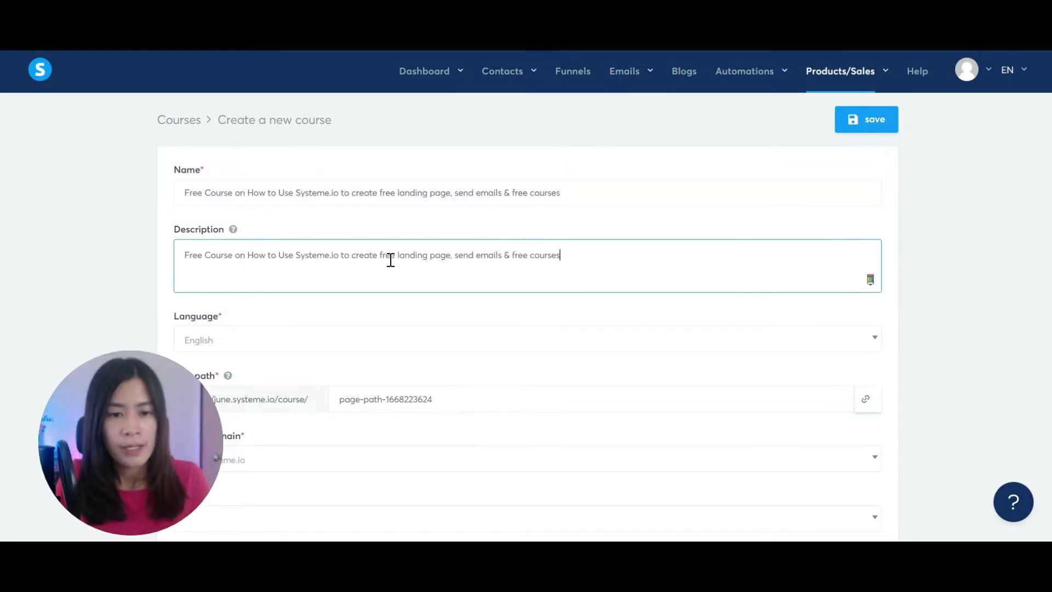
{"action": "key", "text": "Return"}
{"action": "type", "text": "Junelow.co"}
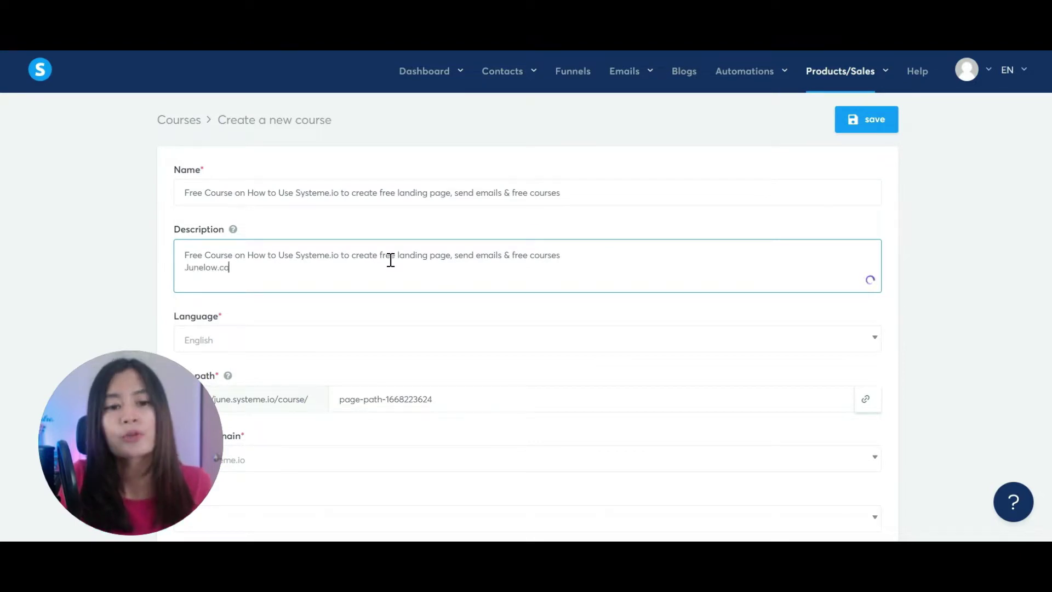
{"action": "scroll", "coordinate": [387, 259], "scroll_direction": "down", "scroll_amount": 3}
Keep English as the course language and set the URL path to freelandingpage
{"action": "left_click", "coordinate": [290, 186]}
{"action": "left_click", "coordinate": [291, 186]}
{"action": "left_click", "coordinate": [434, 236]}
{"action": "left_click_drag", "start_coordinate": [434, 239], "coordinate": [330, 245]}
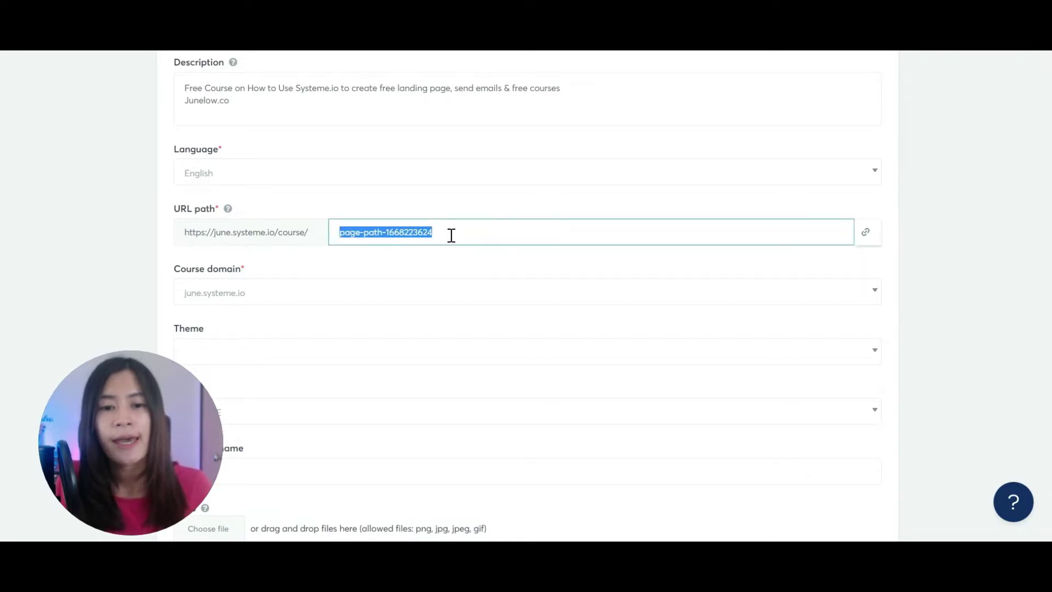
{"action": "key", "text": "BackSpace"}
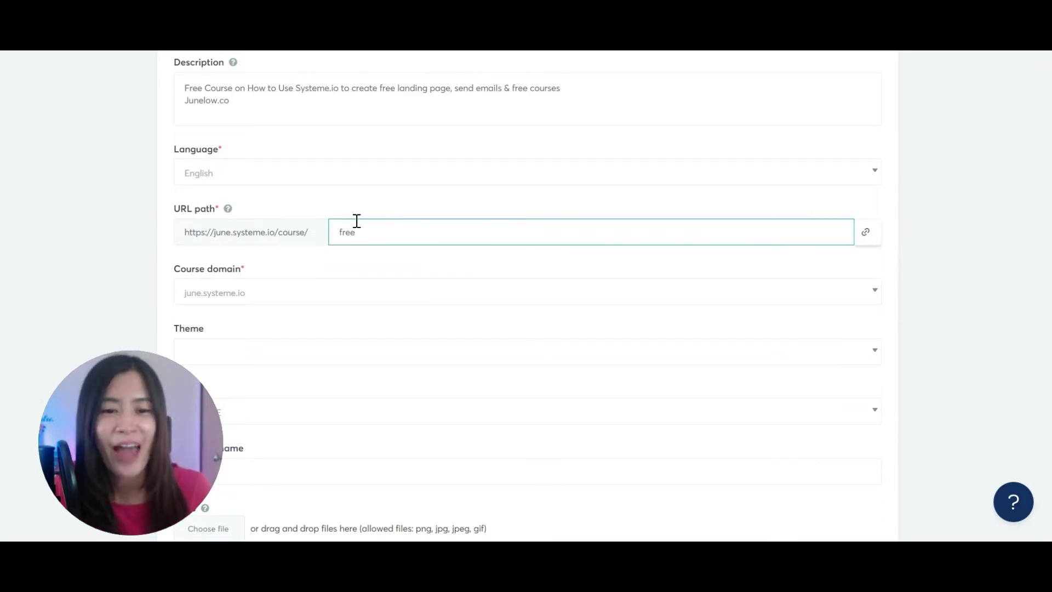
{"action": "type", "text": "landingpage"}
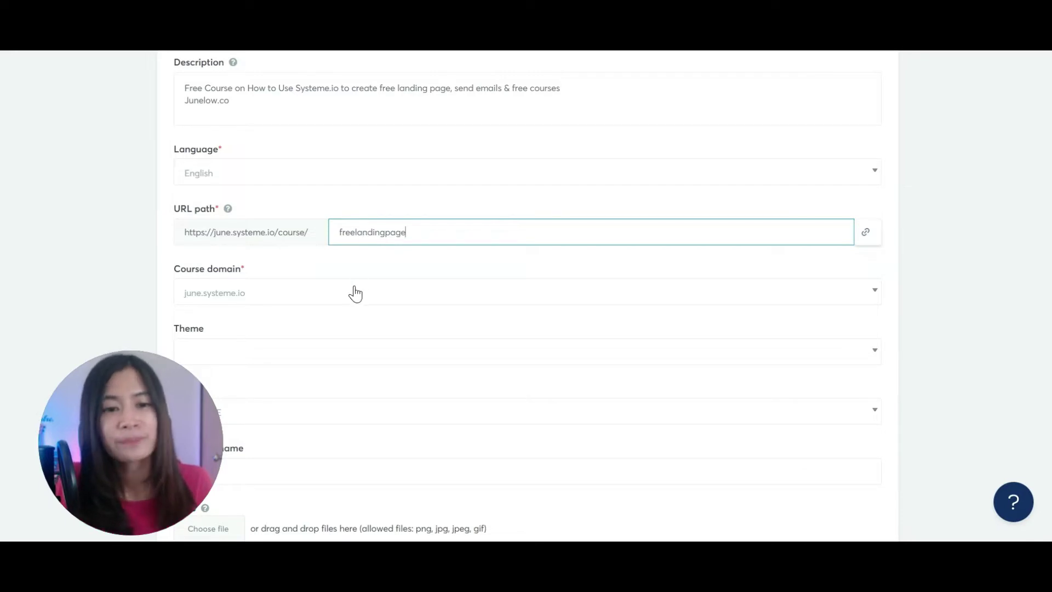
Keep june.systeme.io as the course domain
{"action": "scroll", "coordinate": [334, 282], "scroll_direction": "down", "scroll_amount": 2}
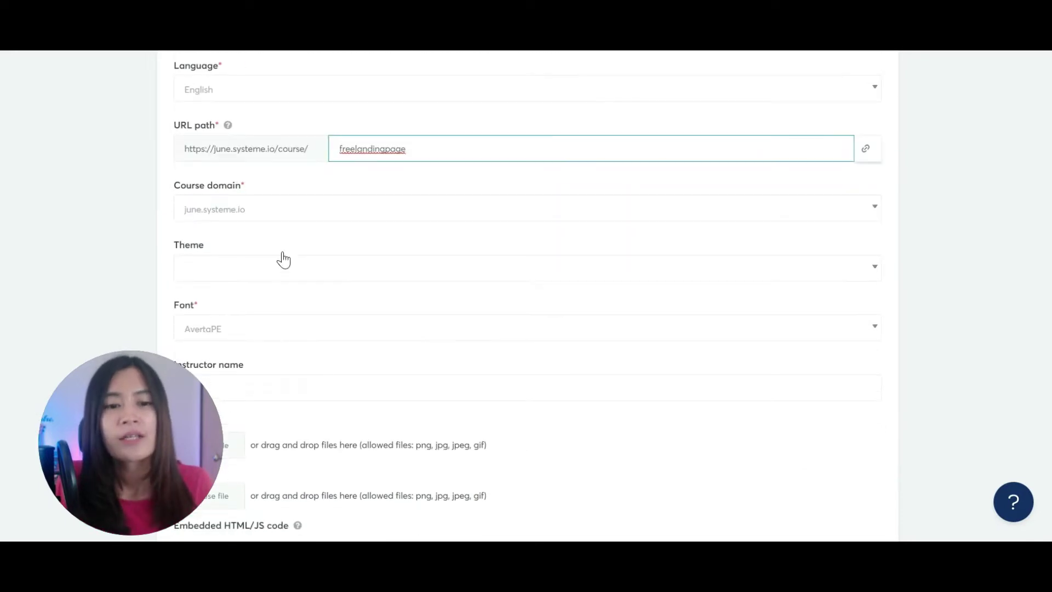
{"action": "left_click", "coordinate": [276, 213]}
{"action": "left_click", "coordinate": [238, 237]}
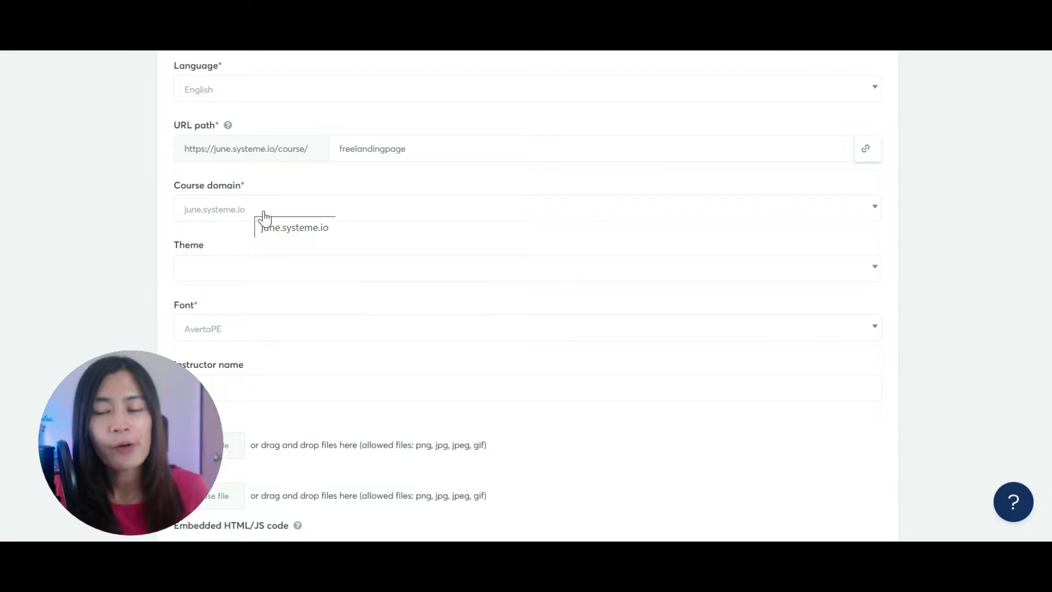
{"action": "scroll", "coordinate": [787, 319], "scroll_direction": "up", "scroll_amount": 5}
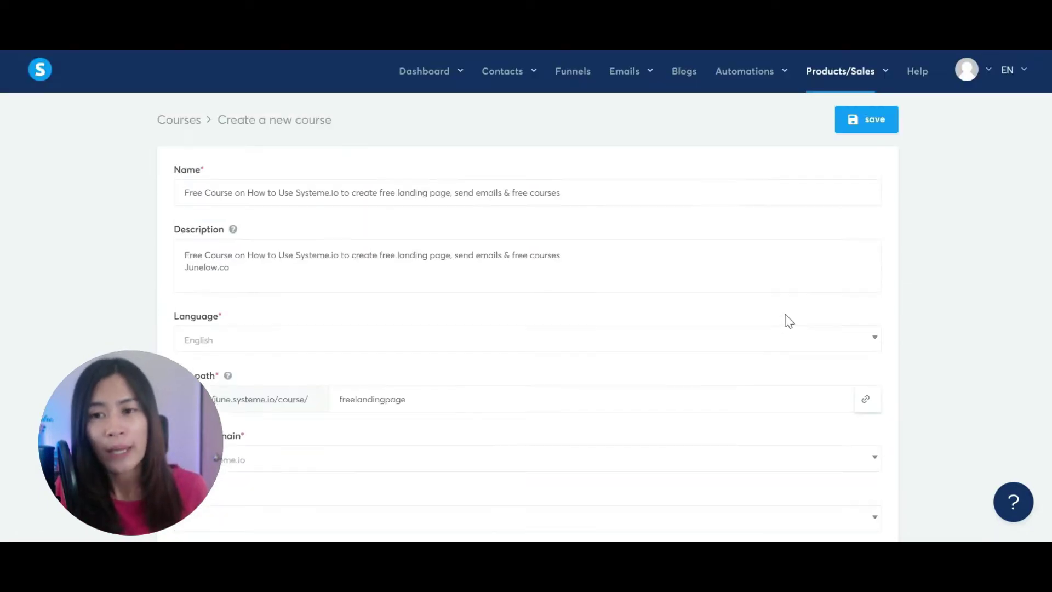
Open the account settings in a new browser tab
{"action": "left_click", "coordinate": [975, 75]}
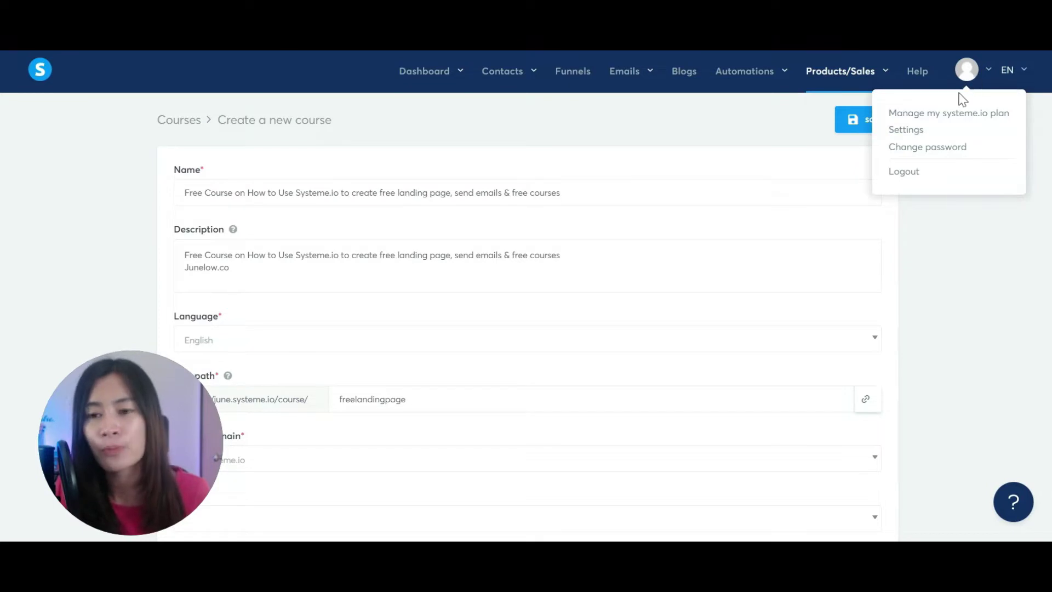
{"action": "right_click", "coordinate": [920, 135]}
{"action": "left_click", "coordinate": [778, 146]}
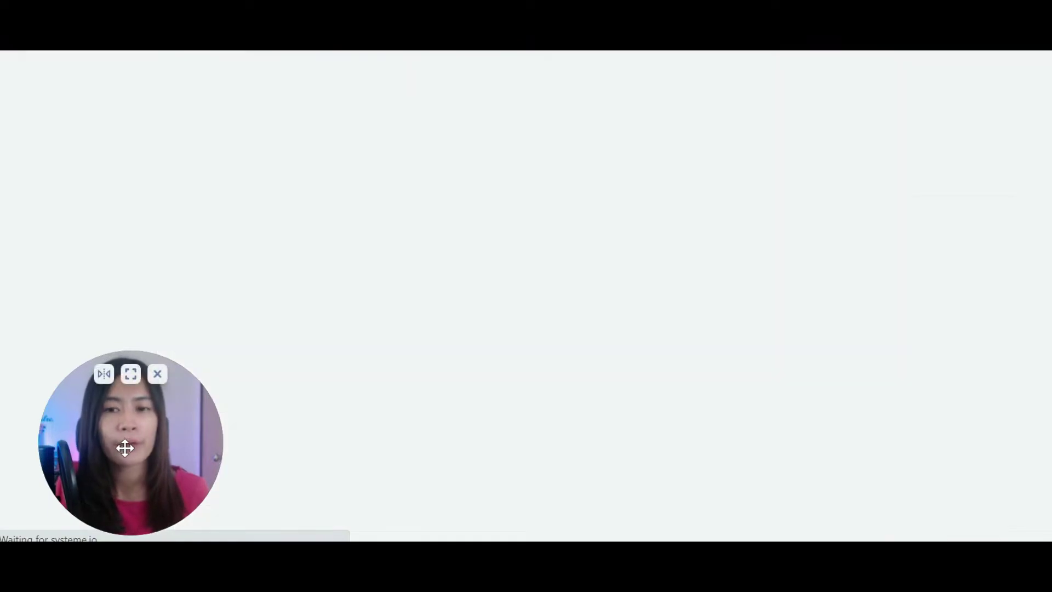
{"action": "left_click_drag", "start_coordinate": [123, 446], "coordinate": [890, 420]}
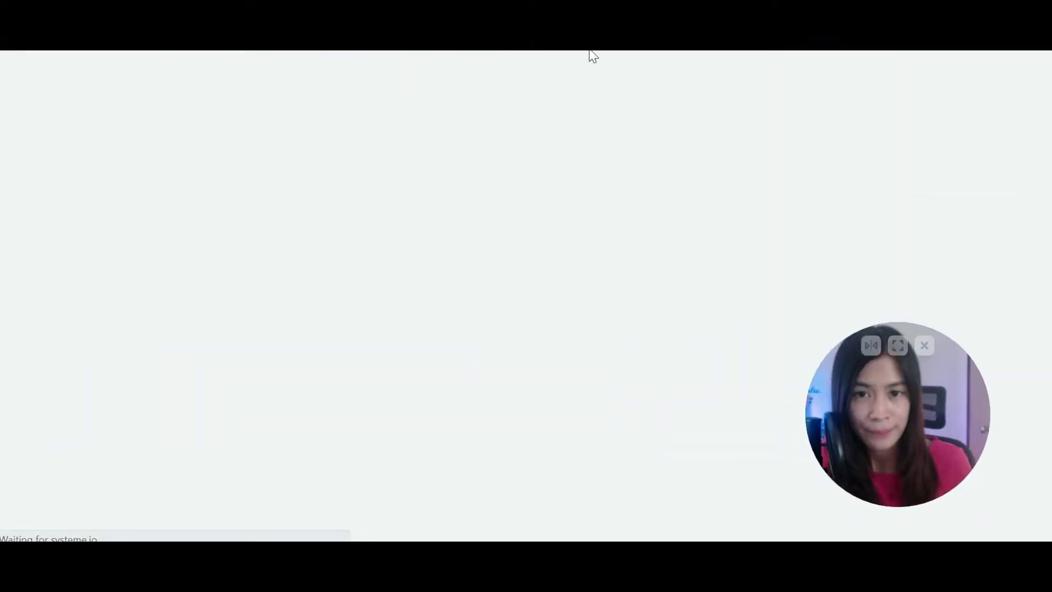
{"action": "scroll", "coordinate": [110, 308], "scroll_direction": "down", "scroll_amount": 5}
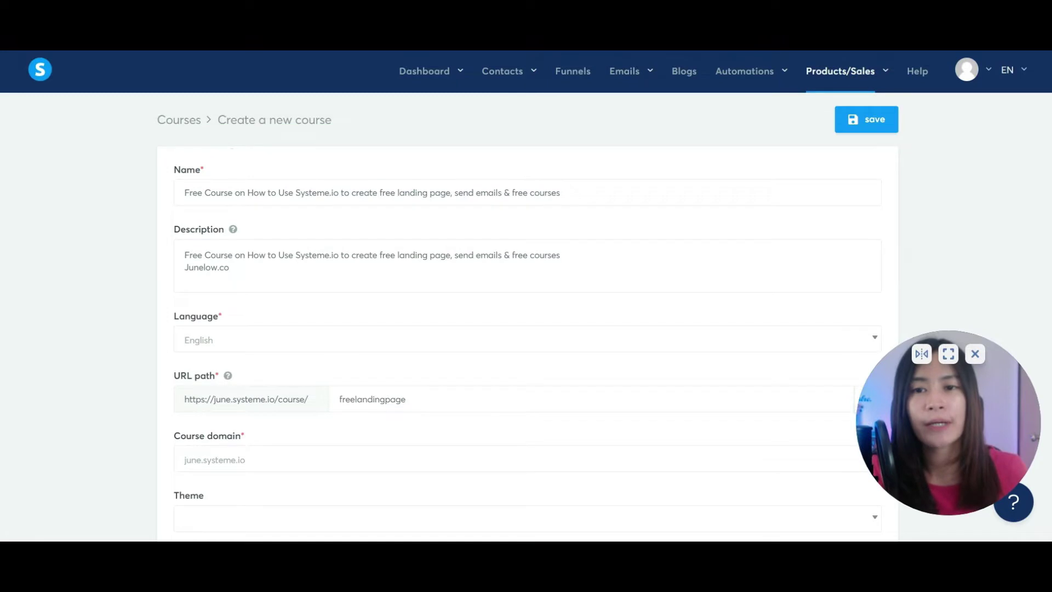
{"action": "left_click_drag", "start_coordinate": [406, 399], "coordinate": [348, 334]}
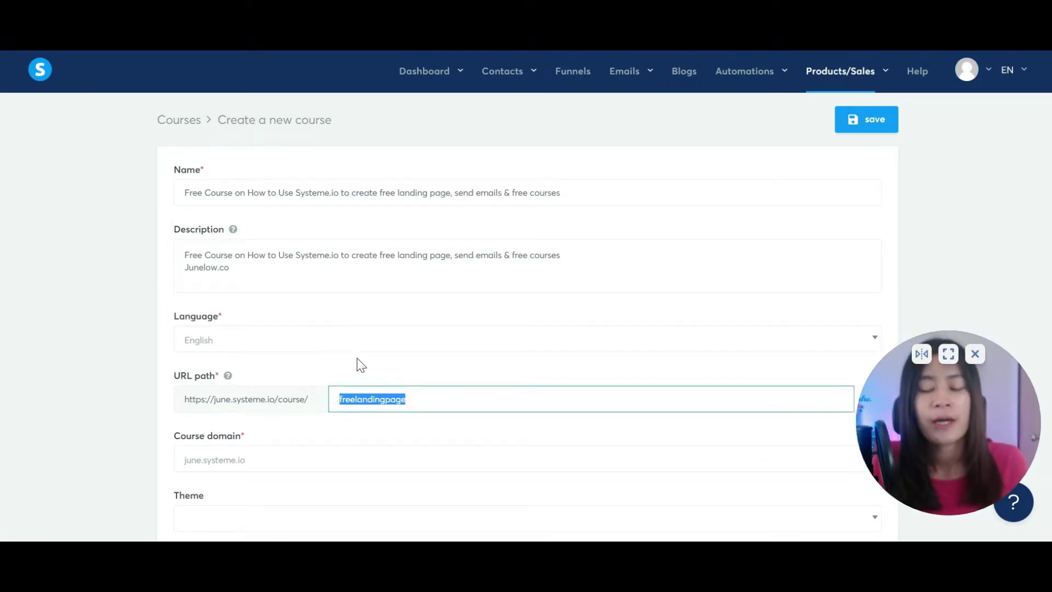
Set the course theme to Black and keep AvertaPE as the font
{"action": "scroll", "coordinate": [384, 379], "scroll_direction": "down", "scroll_amount": 2}
{"action": "left_click", "coordinate": [295, 383]}
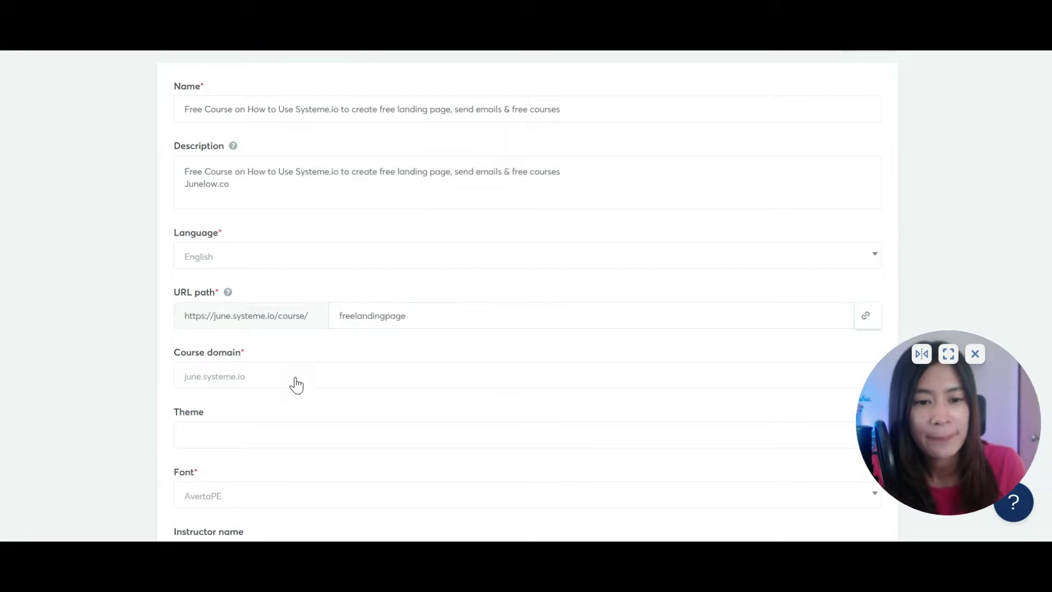
{"action": "left_click", "coordinate": [289, 436]}
{"action": "scroll", "coordinate": [298, 432], "scroll_direction": "down", "scroll_amount": 2}
{"action": "scroll", "coordinate": [312, 277], "scroll_direction": "down", "scroll_amount": 2}
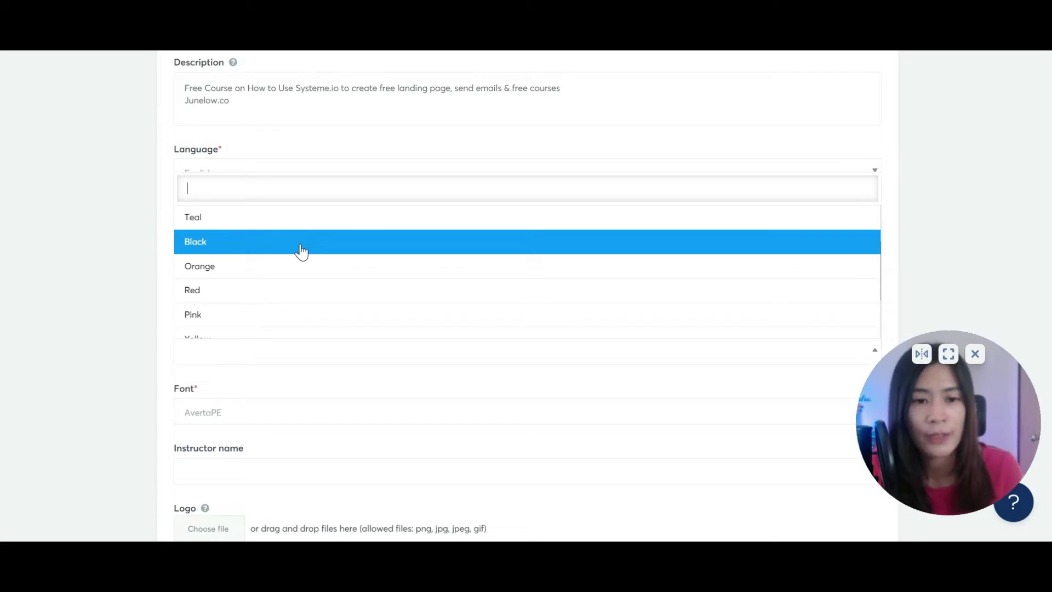
{"action": "scroll", "coordinate": [298, 249], "scroll_direction": "down", "scroll_amount": 2}
{"action": "scroll", "coordinate": [268, 310], "scroll_direction": "up", "scroll_amount": 2}
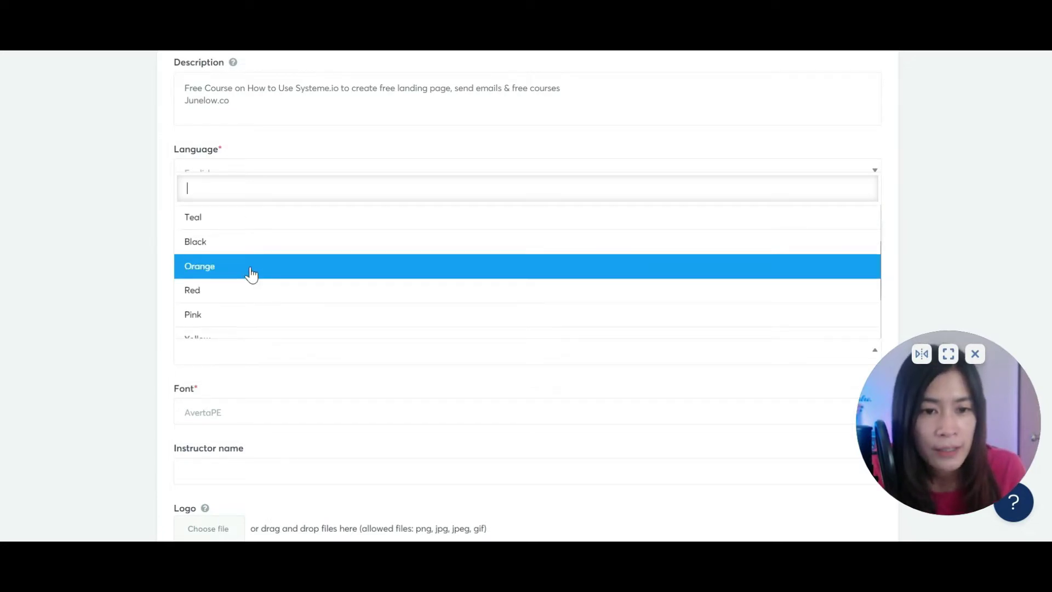
{"action": "scroll", "coordinate": [259, 263], "scroll_direction": "up", "scroll_amount": 2}
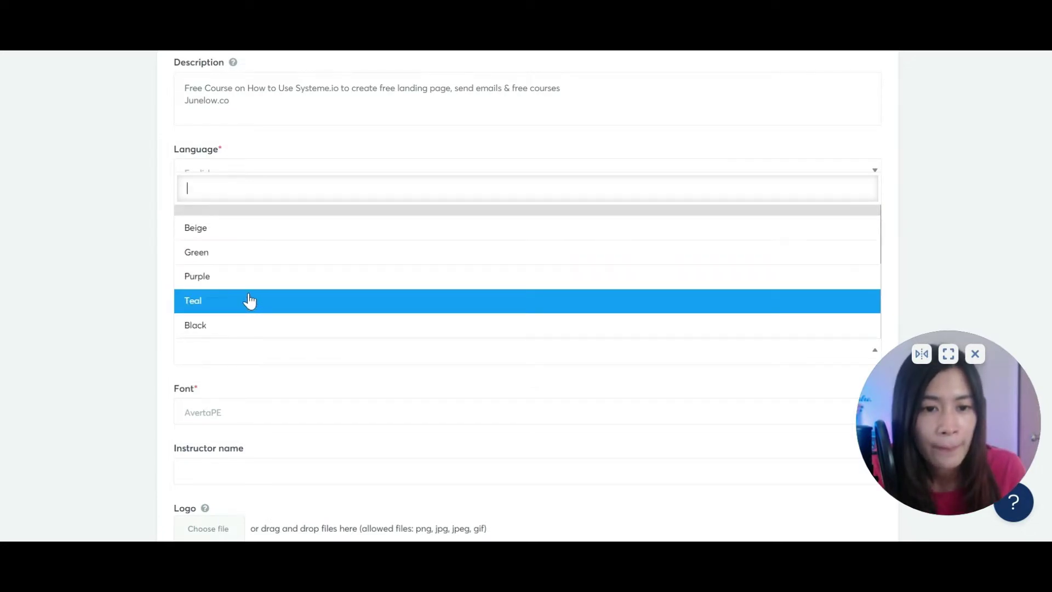
{"action": "left_click", "coordinate": [227, 329]}
{"action": "scroll", "coordinate": [318, 329], "scroll_direction": "down", "scroll_amount": 2}
{"action": "left_click", "coordinate": [273, 341]}
{"action": "left_click", "coordinate": [273, 341]}
Fill in the instructor name and look at the sales page funnel choices
{"action": "left_click", "coordinate": [255, 394]}
{"action": "type", "text": "June"}
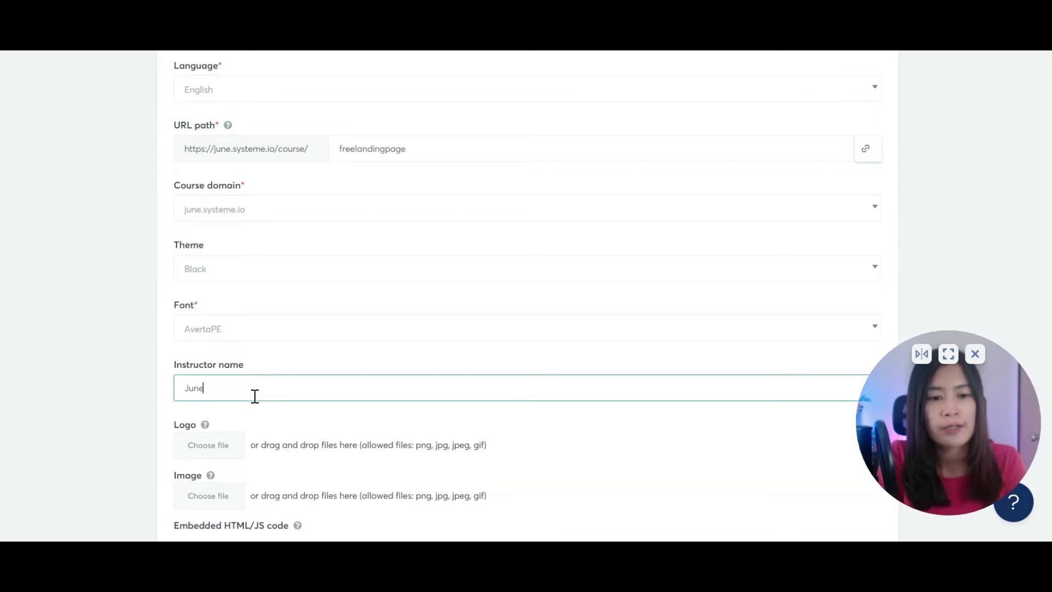
{"action": "type", "text": "Low.co"}
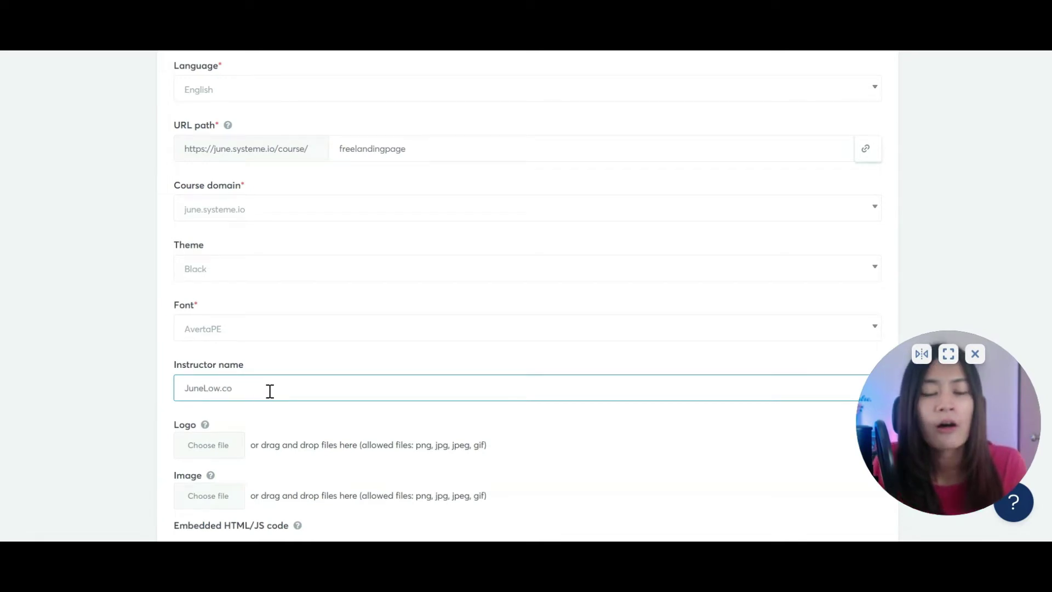
{"action": "scroll", "coordinate": [268, 392], "scroll_direction": "down", "scroll_amount": 4}
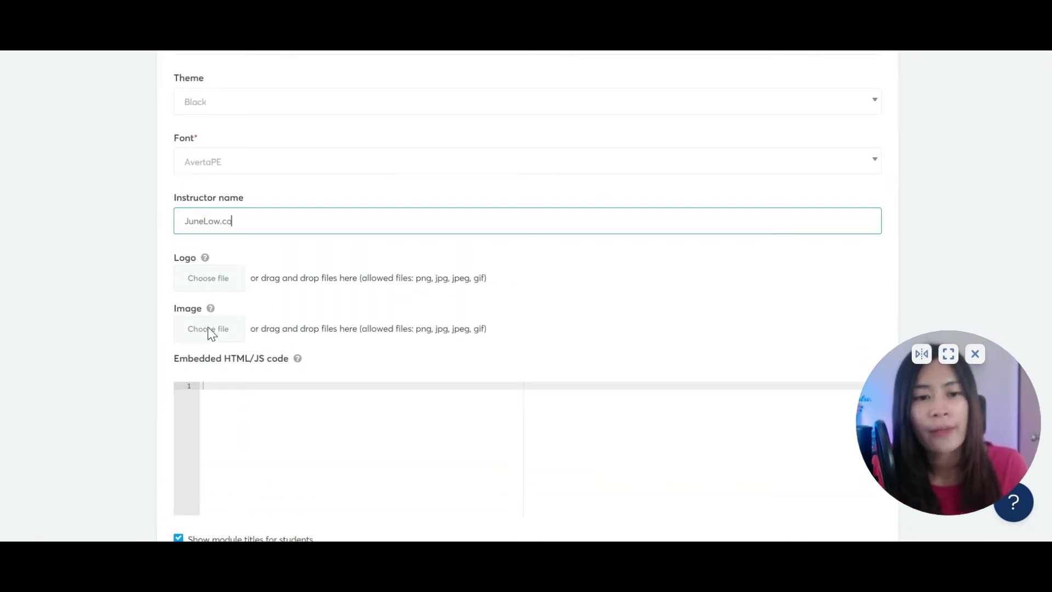
{"action": "scroll", "coordinate": [354, 328], "scroll_direction": "down", "scroll_amount": 2}
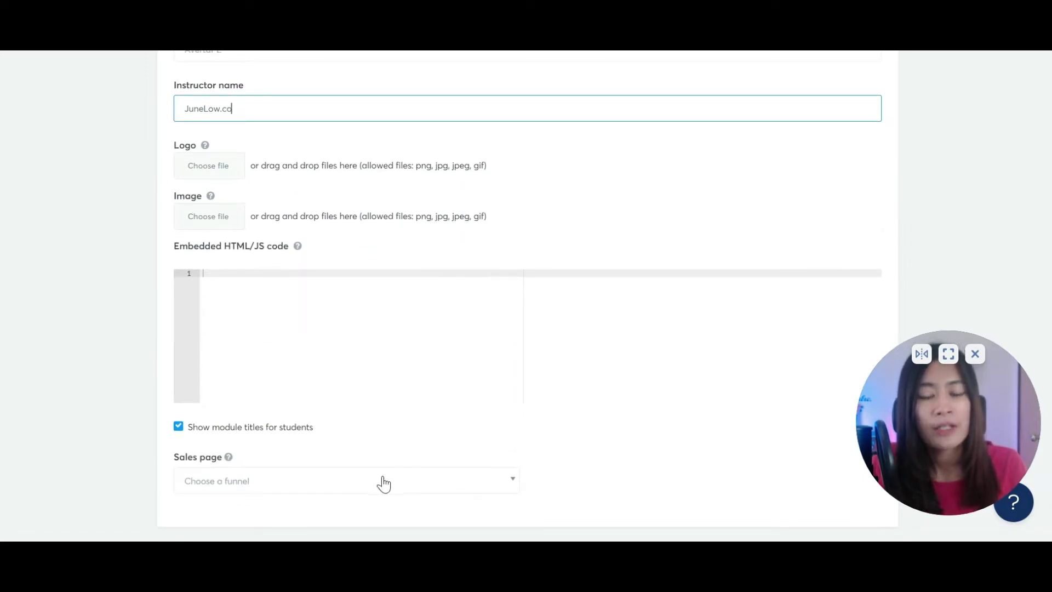
{"action": "left_click", "coordinate": [337, 486]}
Save the course without choosing a sales page funnel
{"action": "left_click", "coordinate": [335, 486]}
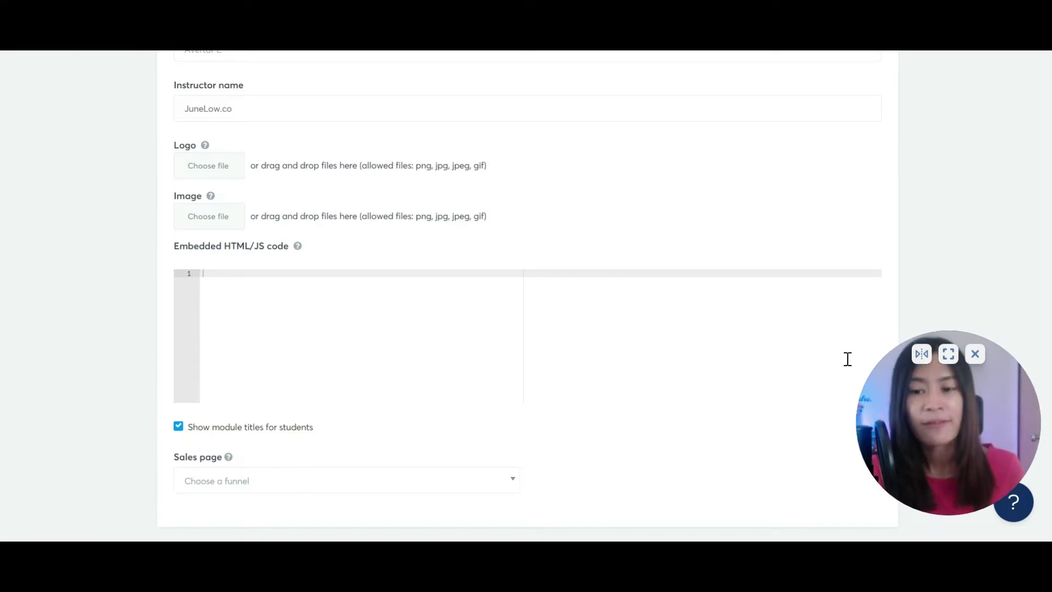
{"action": "scroll", "coordinate": [759, 359], "scroll_direction": "up", "scroll_amount": 8}
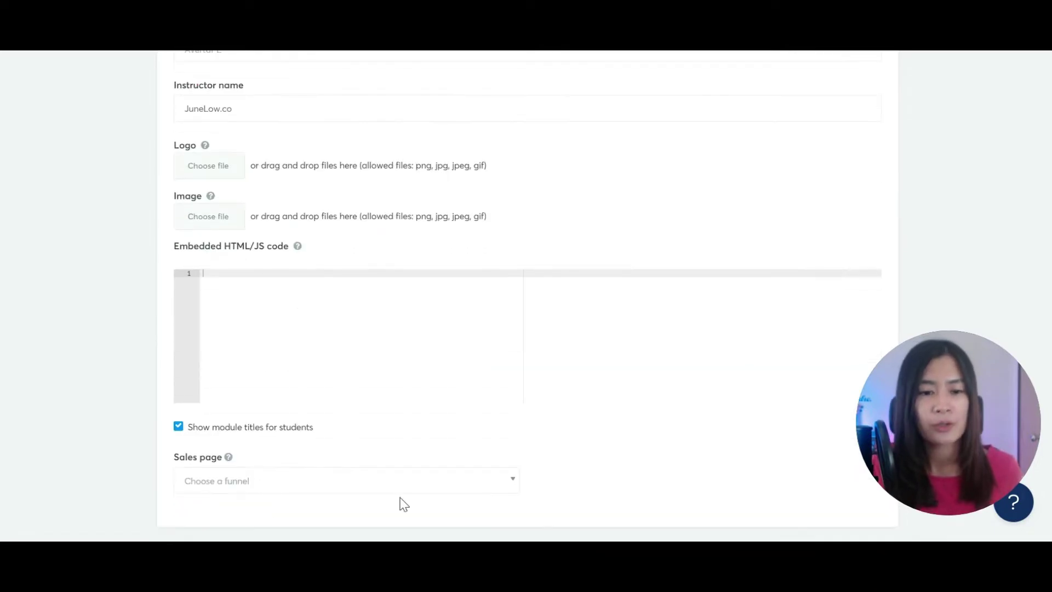
{"action": "scroll", "coordinate": [740, 408], "scroll_direction": "up", "scroll_amount": 10}
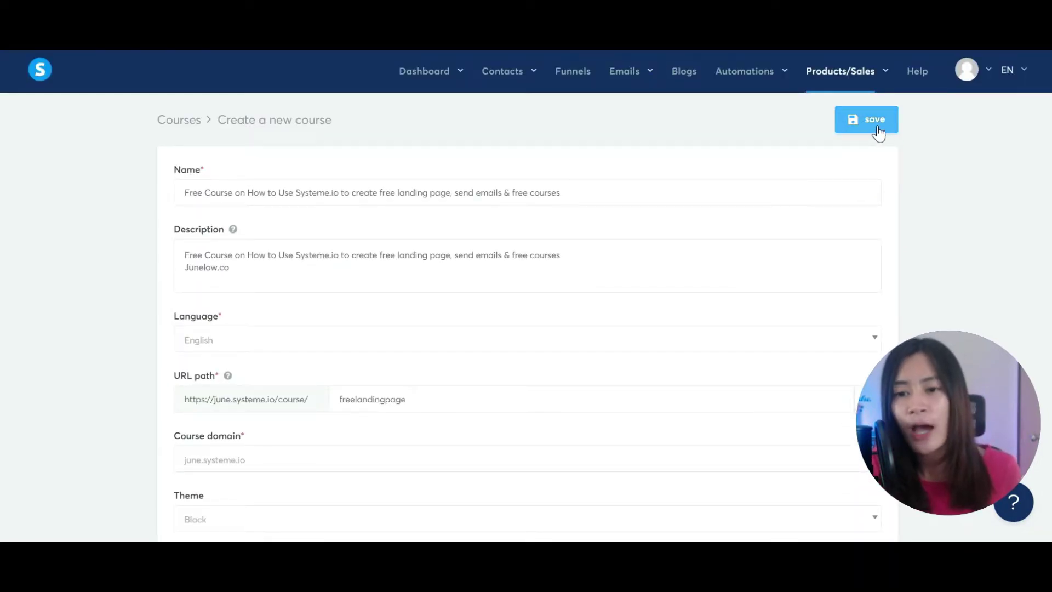
{"action": "left_click", "coordinate": [877, 125]}
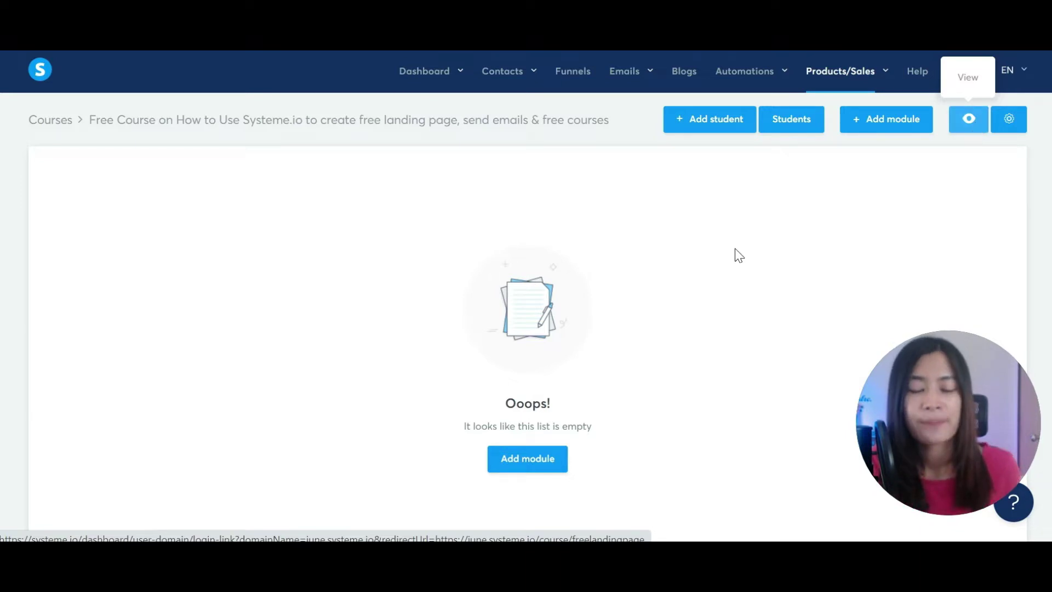
Add a module named 'Welcome to the free training by Junelow.co'
{"action": "scroll", "coordinate": [701, 305], "scroll_direction": "down", "scroll_amount": 1}
{"action": "left_click", "coordinate": [539, 415]}
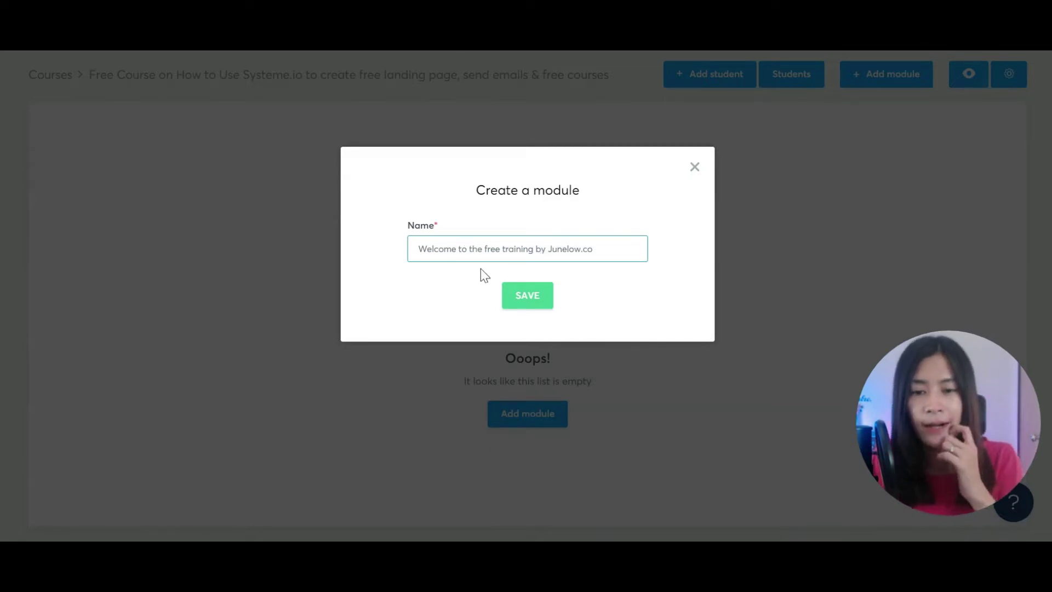
{"action": "left_click", "coordinate": [515, 296]}
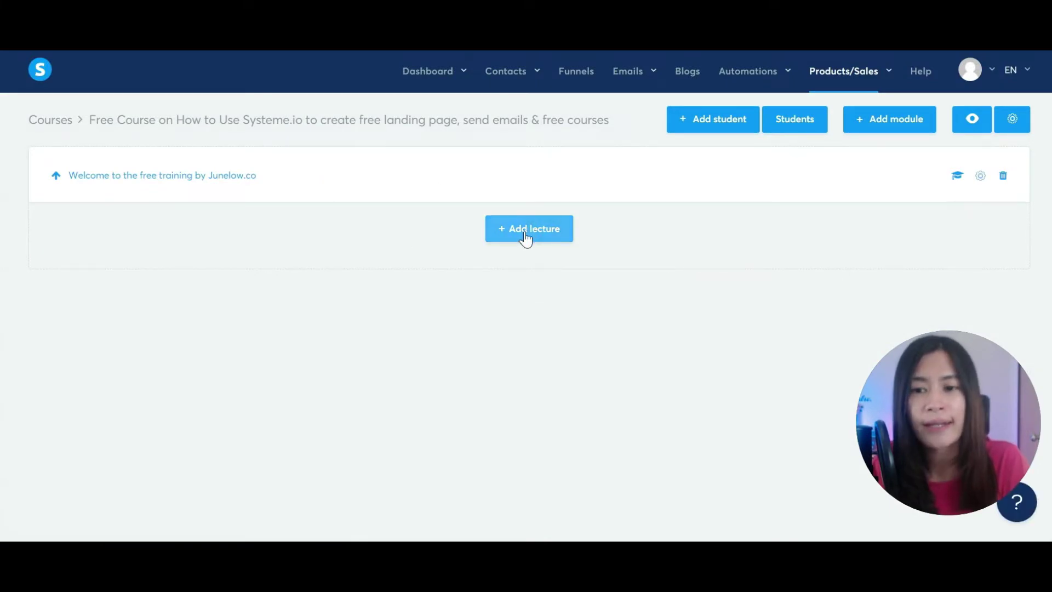
Create the lecture 'Sign up Free Account in Systeme.io' with 0 delay on the VIDEO template
{"action": "left_click", "coordinate": [525, 233]}
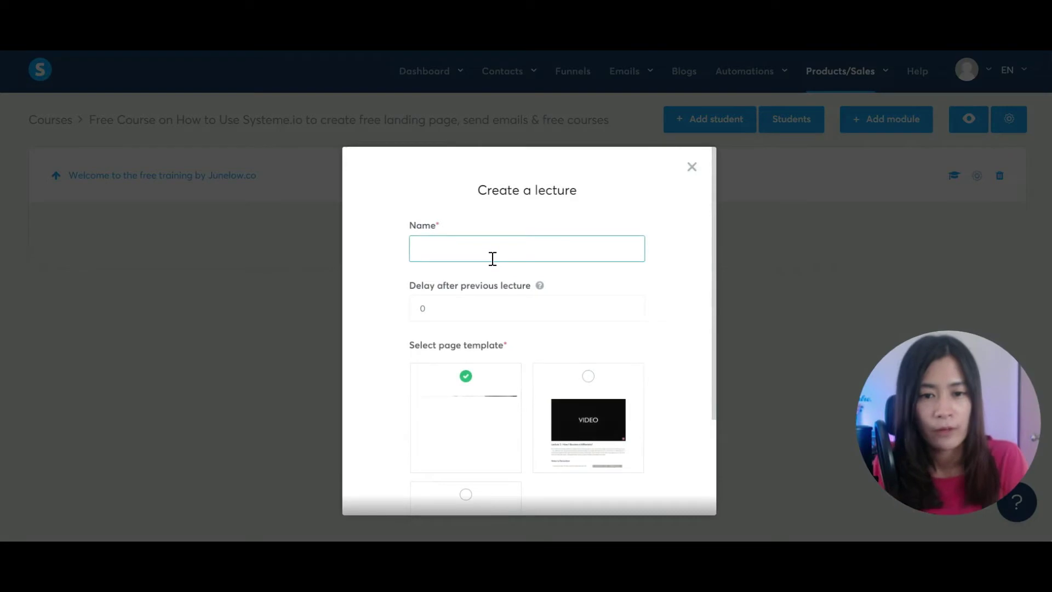
{"action": "type", "text": "Sign up Free"}
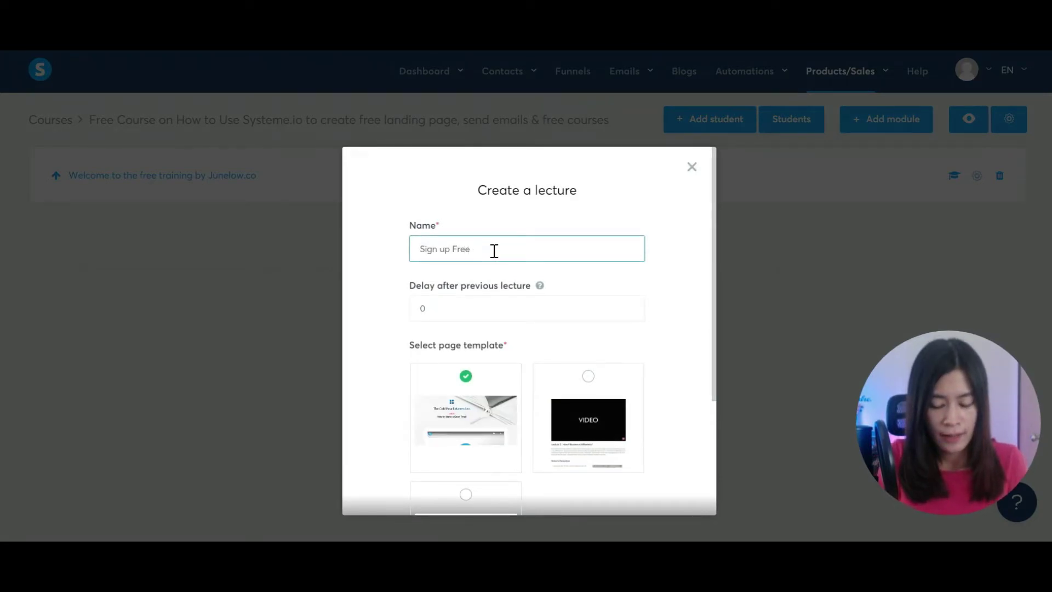
{"action": "type", "text": " Accoun"}
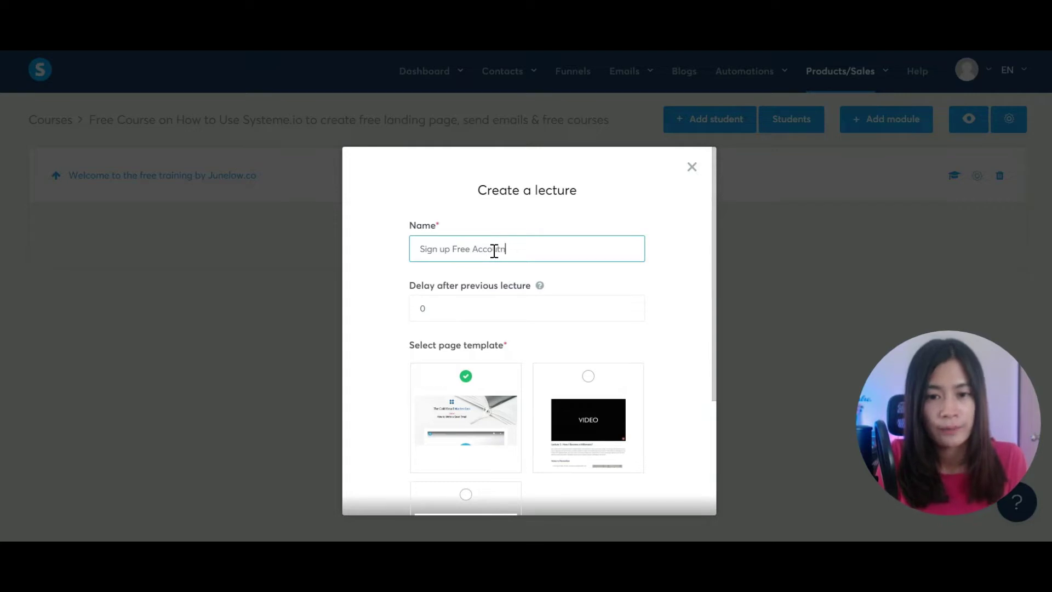
{"action": "type", "text": "t in System.io"}
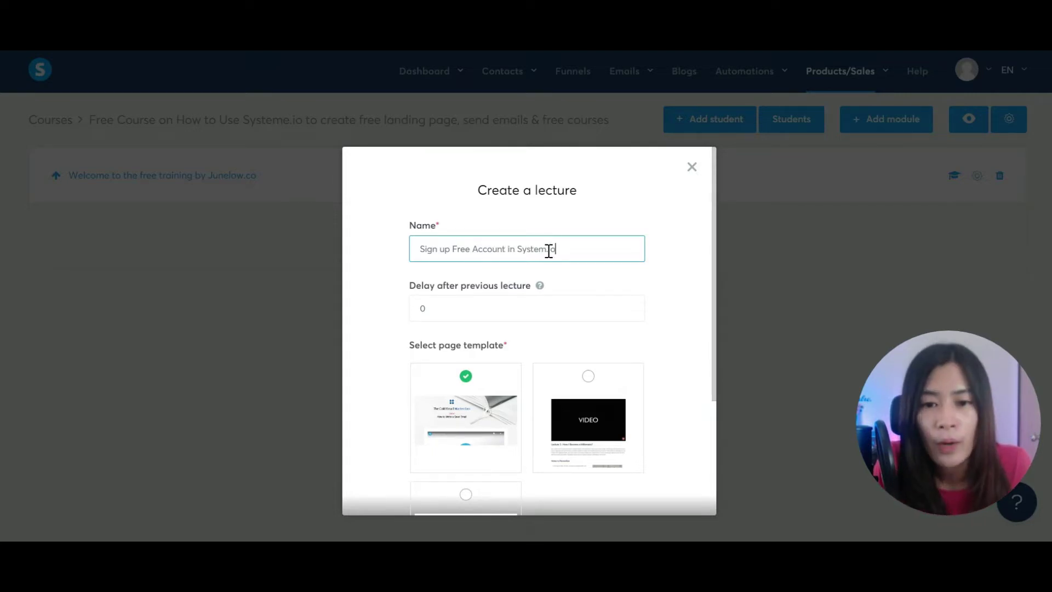
{"action": "left_click", "coordinate": [546, 250]}
{"action": "type", "text": "e"}
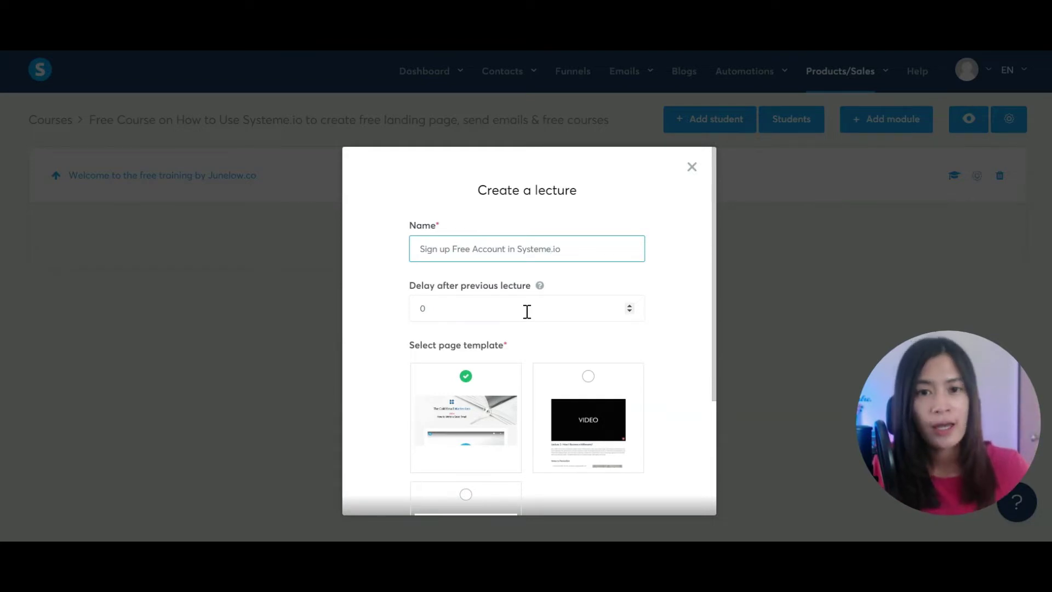
{"action": "key", "text": "Tab"}
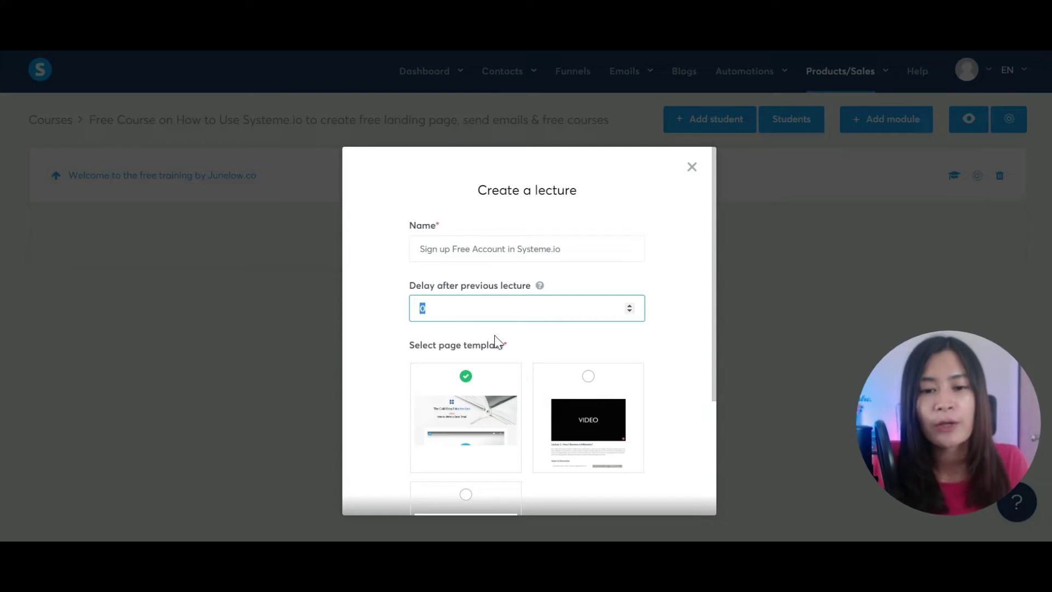
{"action": "scroll", "coordinate": [633, 318], "scroll_direction": "down", "scroll_amount": 3}
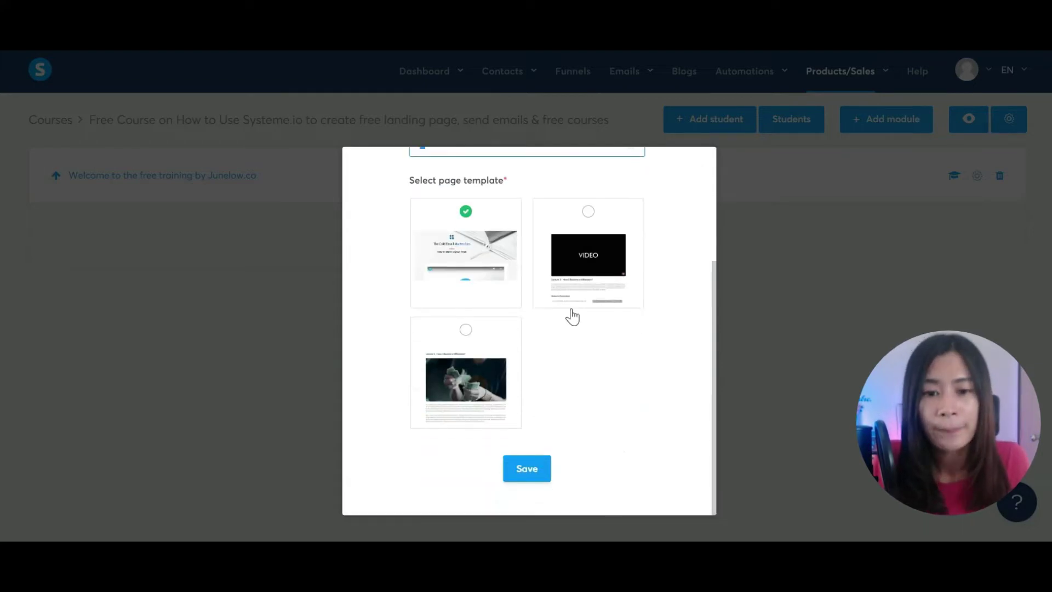
{"action": "mouse_move", "coordinate": [636, 250]}
{"action": "left_click", "coordinate": [595, 239]}
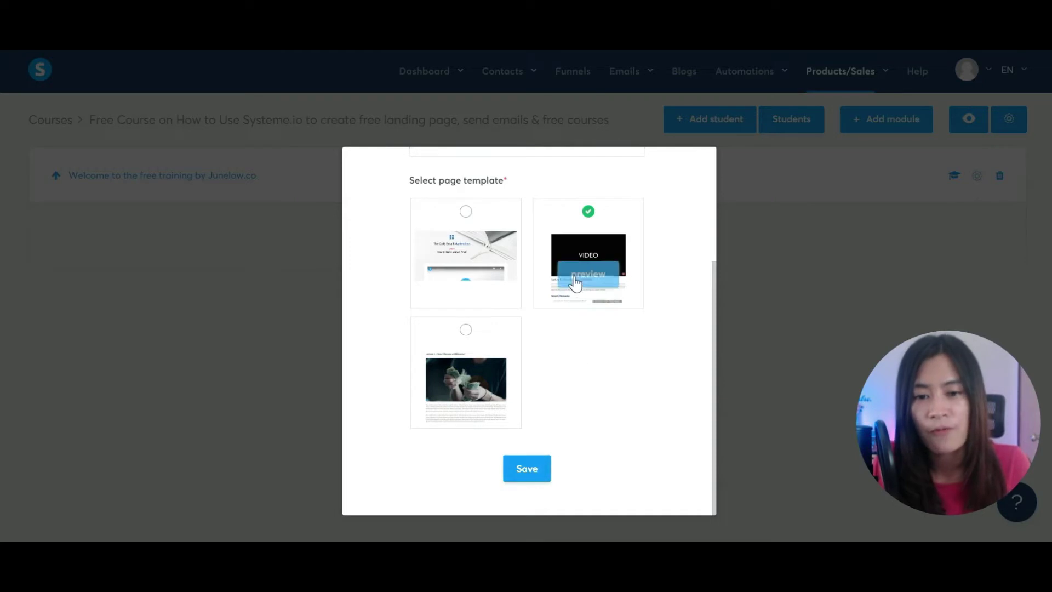
{"action": "left_click", "coordinate": [529, 473]}
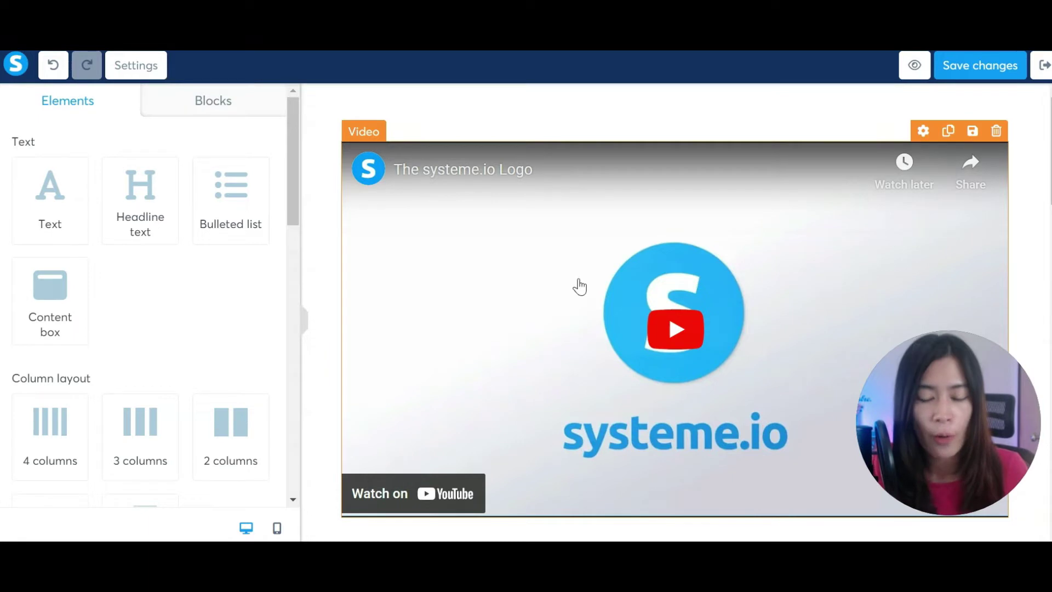
In the video settings, switch the source type to Upload file and back to Direct link
{"action": "scroll", "coordinate": [573, 261], "scroll_direction": "down", "scroll_amount": 1}
{"action": "scroll", "coordinate": [582, 241], "scroll_direction": "up", "scroll_amount": 1}
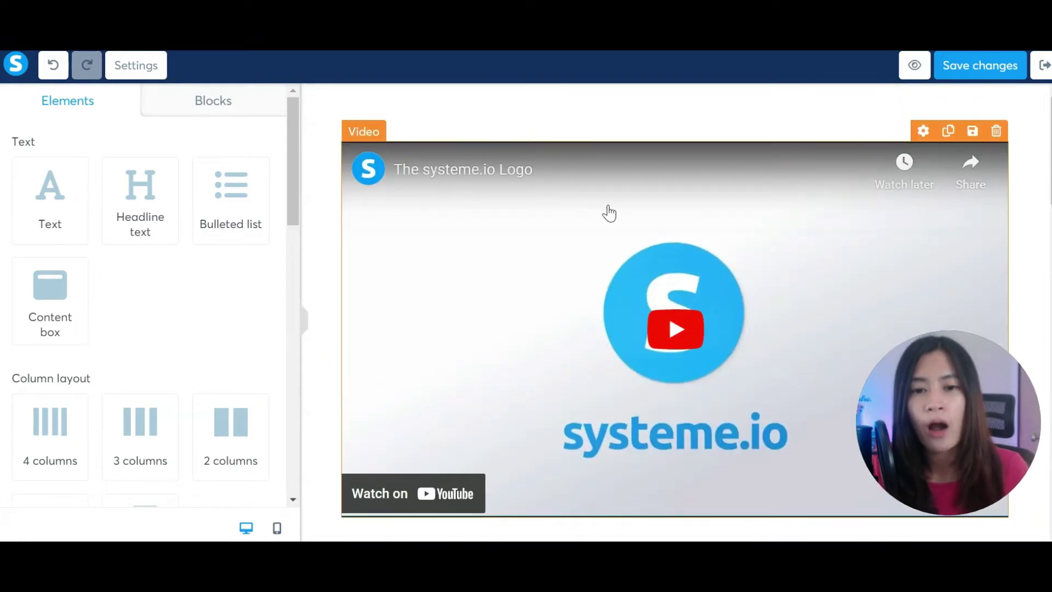
{"action": "left_click", "coordinate": [825, 195]}
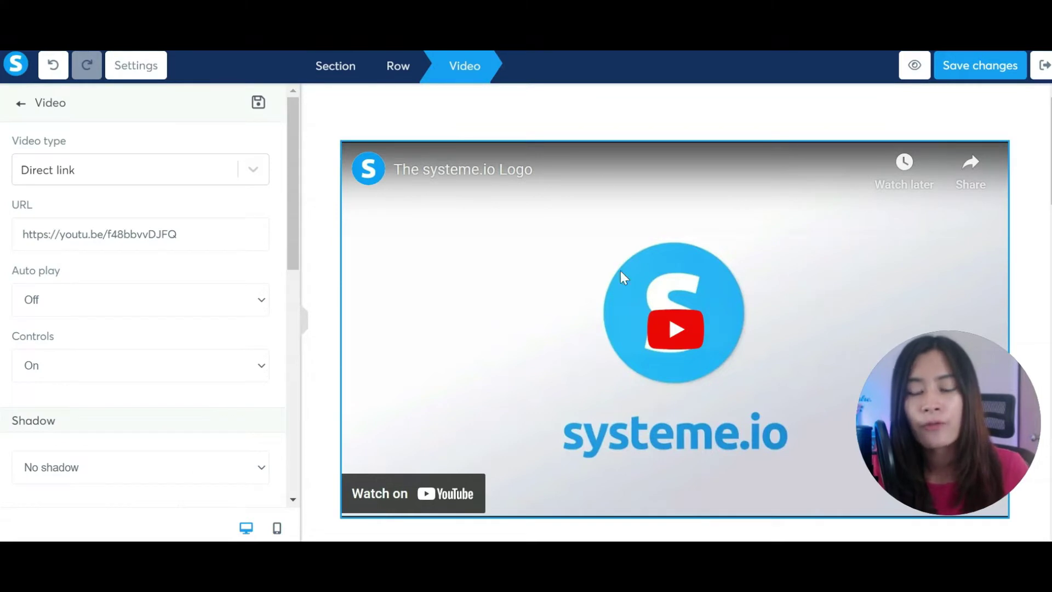
{"action": "left_click", "coordinate": [630, 114]}
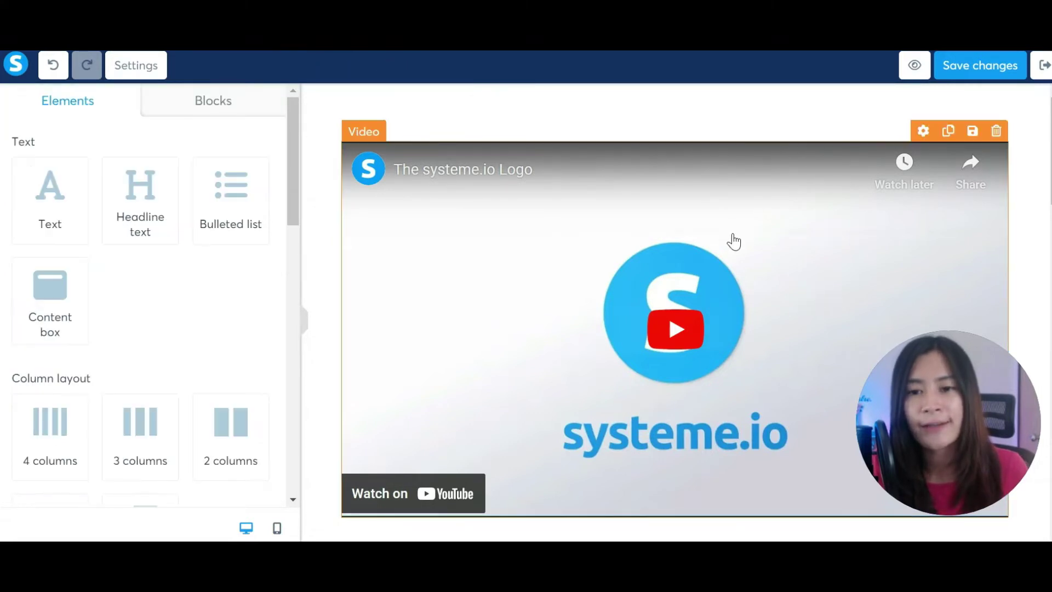
{"action": "left_click", "coordinate": [923, 137]}
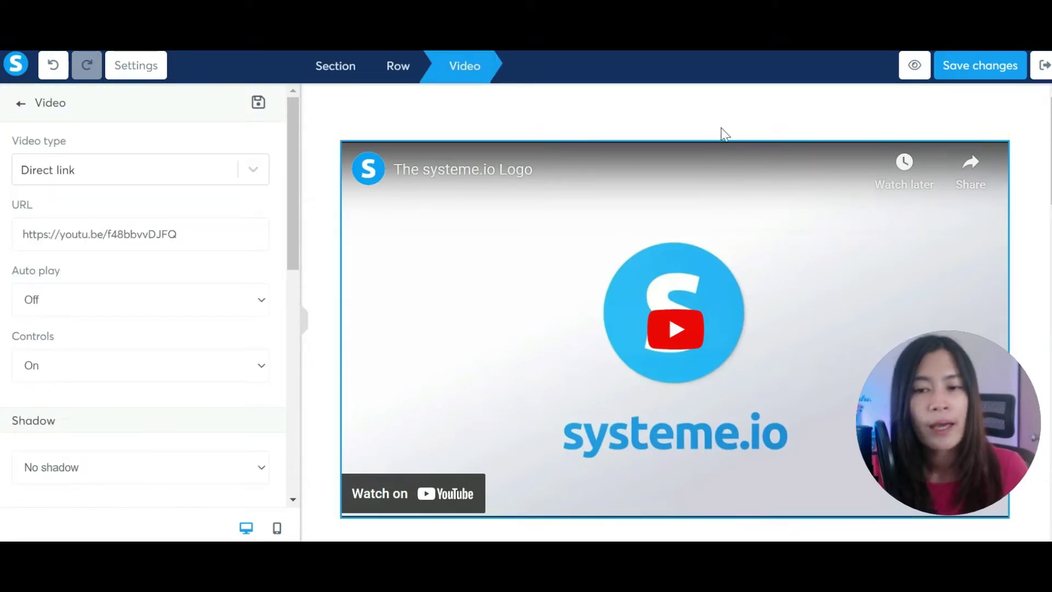
{"action": "left_click_drag", "start_coordinate": [217, 234], "coordinate": [24, 235]}
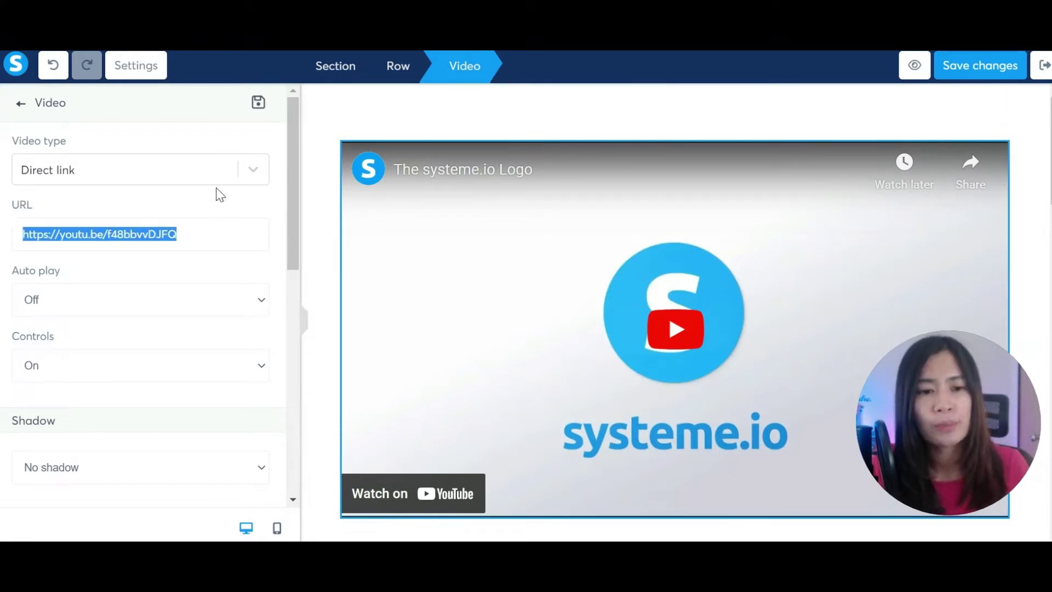
{"action": "left_click", "coordinate": [238, 181]}
{"action": "left_click", "coordinate": [235, 176]}
{"action": "left_click", "coordinate": [234, 176]}
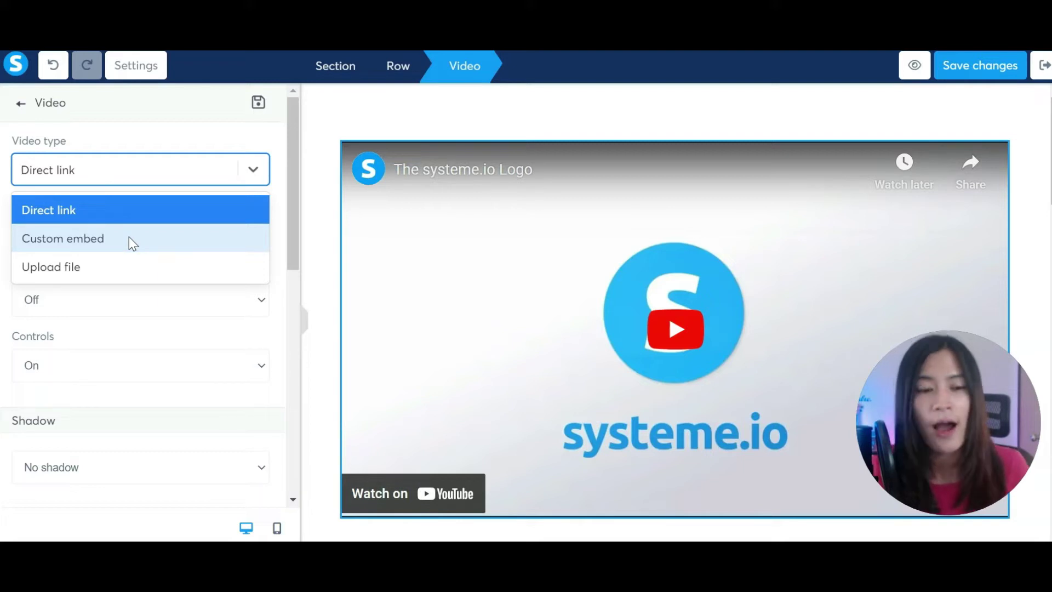
{"action": "left_click", "coordinate": [87, 266]}
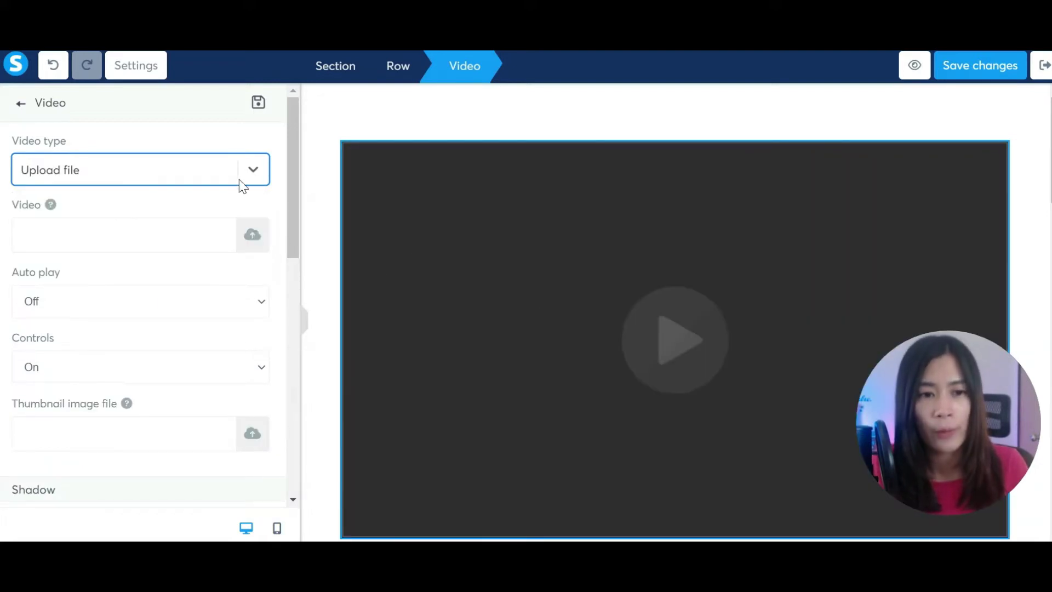
{"action": "left_click", "coordinate": [213, 180]}
{"action": "left_click", "coordinate": [110, 215]}
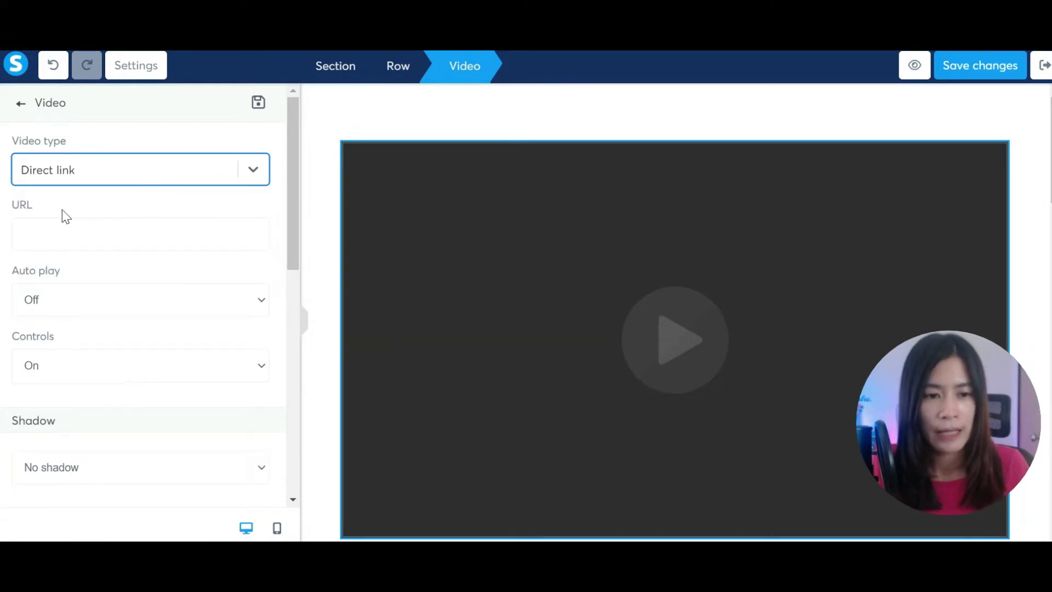
Keep autoplay off and controls on, confirm Direct link, and close the video settings
{"action": "scroll", "coordinate": [209, 221], "scroll_direction": "down", "scroll_amount": 2}
{"action": "left_click", "coordinate": [75, 219]}
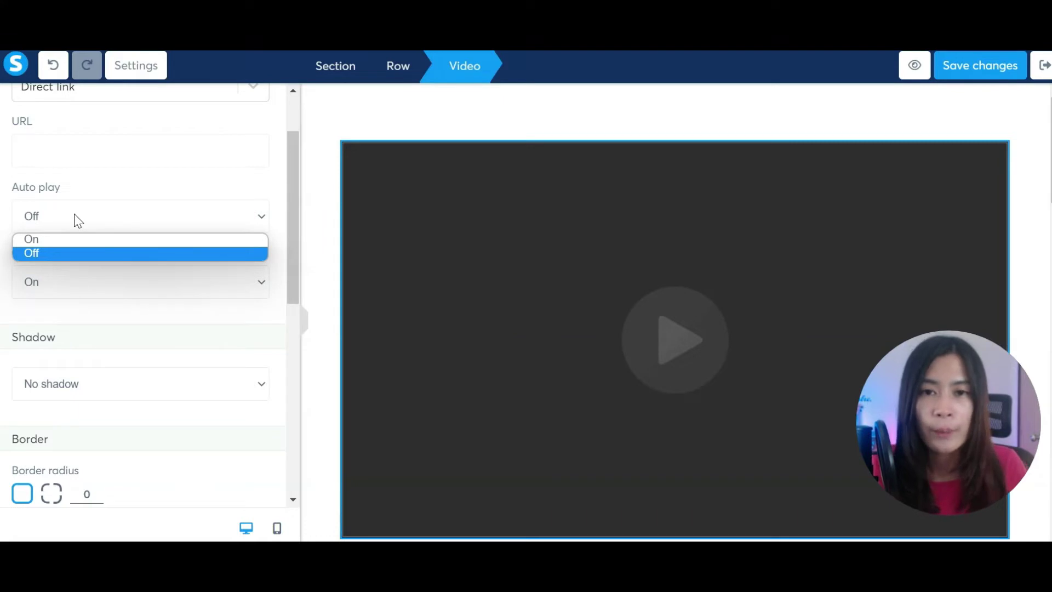
{"action": "left_click", "coordinate": [75, 217]}
{"action": "left_click", "coordinate": [73, 282]}
{"action": "left_click", "coordinate": [73, 282]}
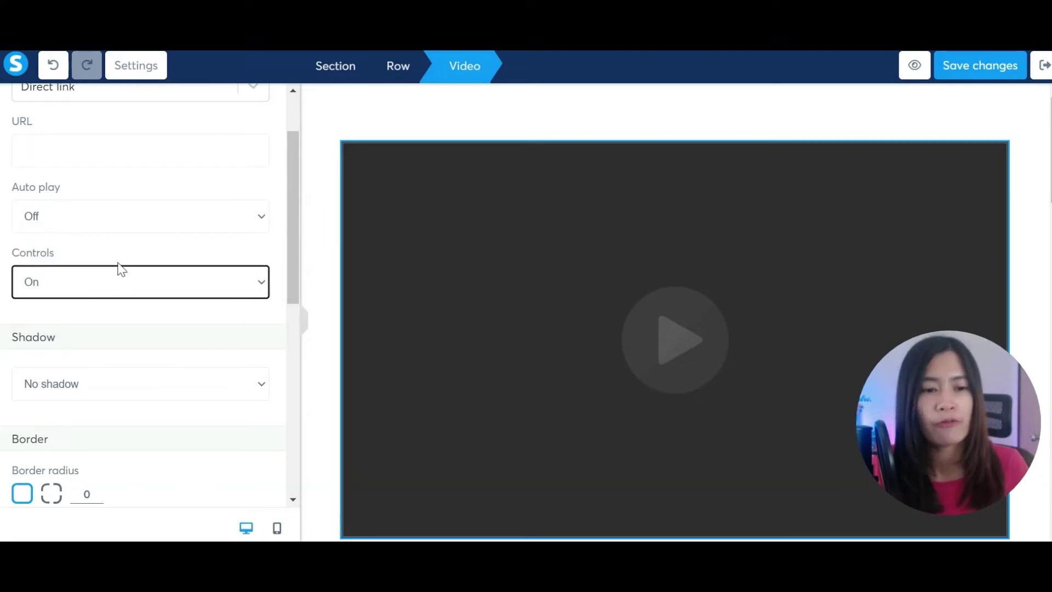
{"action": "scroll", "coordinate": [119, 291], "scroll_direction": "up", "scroll_amount": 2}
{"action": "left_click", "coordinate": [101, 176]}
{"action": "left_click", "coordinate": [84, 209]}
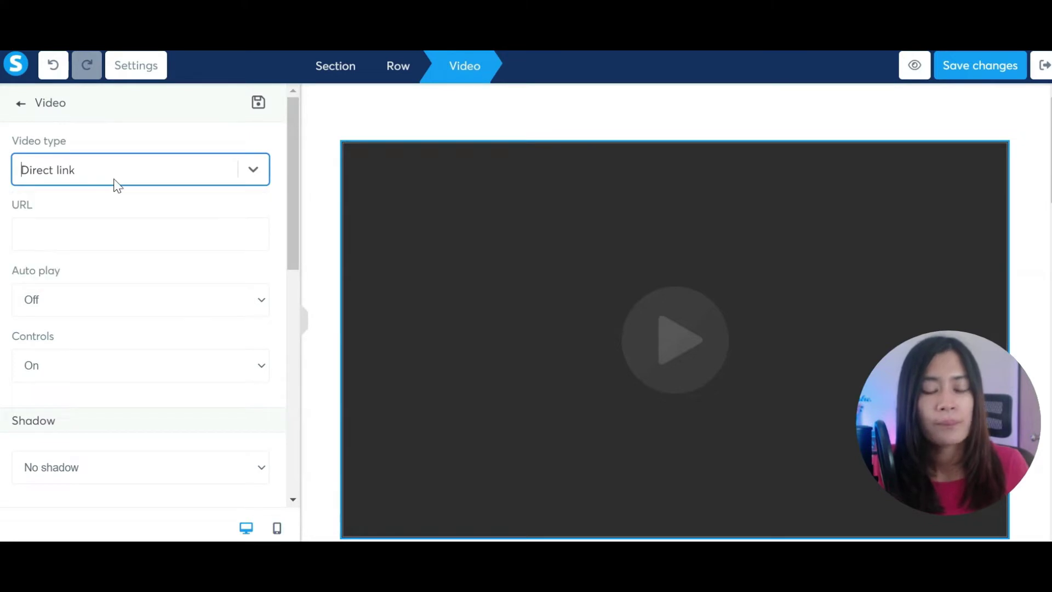
{"action": "scroll", "coordinate": [76, 373], "scroll_direction": "down", "scroll_amount": 4}
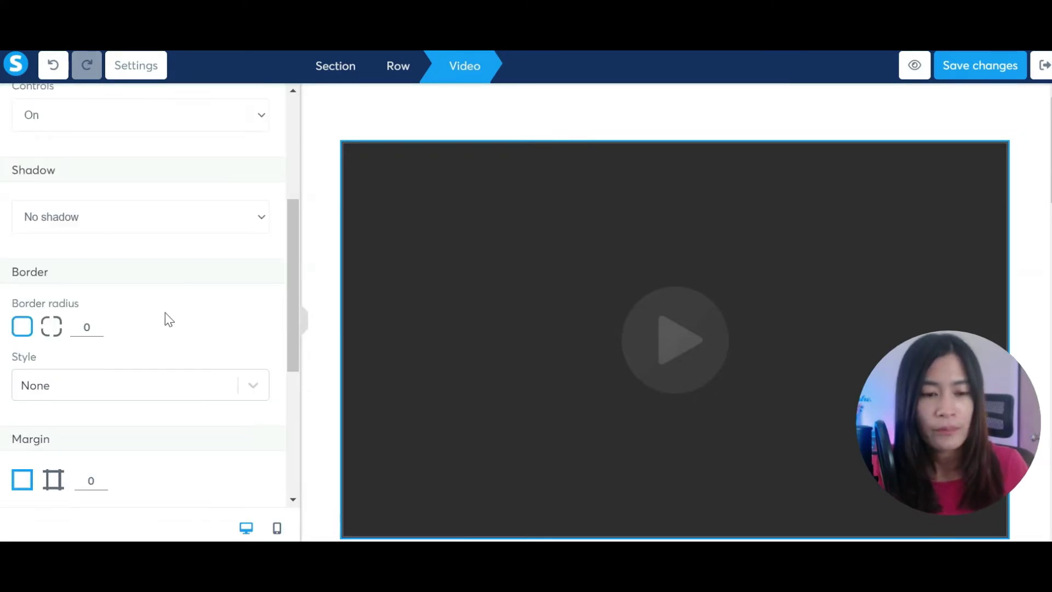
{"action": "scroll", "coordinate": [183, 308], "scroll_direction": "down", "scroll_amount": 1}
{"action": "scroll", "coordinate": [183, 307], "scroll_direction": "up", "scroll_amount": 5}
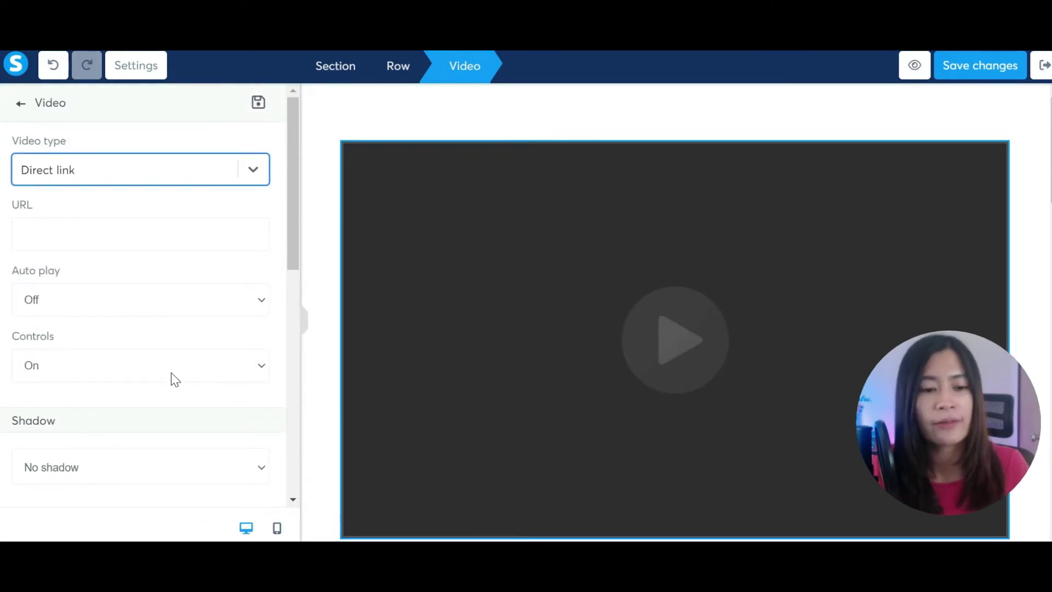
{"action": "scroll", "coordinate": [171, 378], "scroll_direction": "down", "scroll_amount": 3}
{"action": "left_click", "coordinate": [1019, 268]}
{"action": "scroll", "coordinate": [1019, 269], "scroll_direction": "down", "scroll_amount": 6}
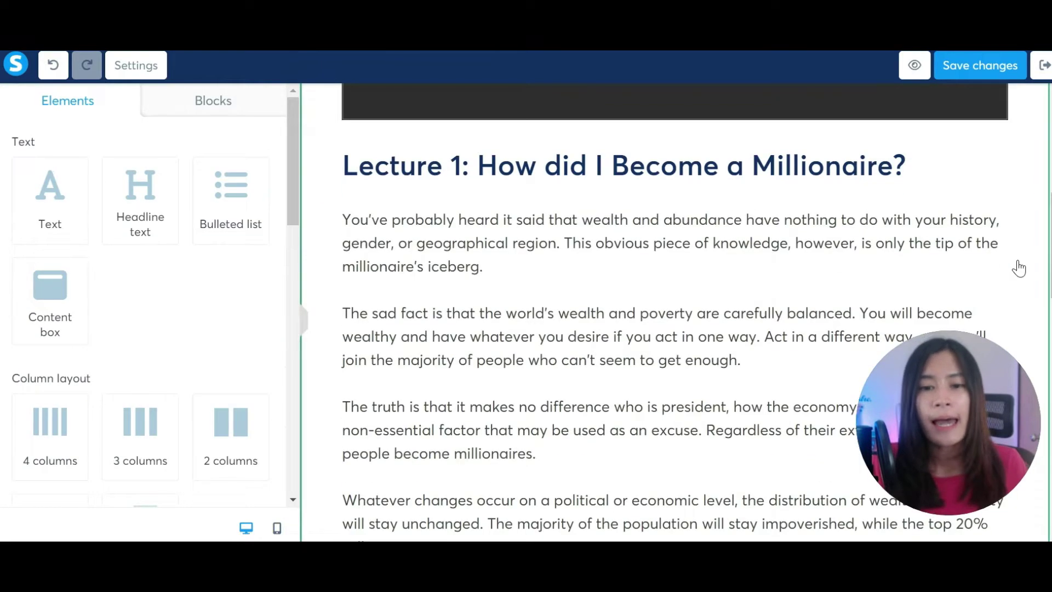
{"action": "left_click", "coordinate": [497, 179]}
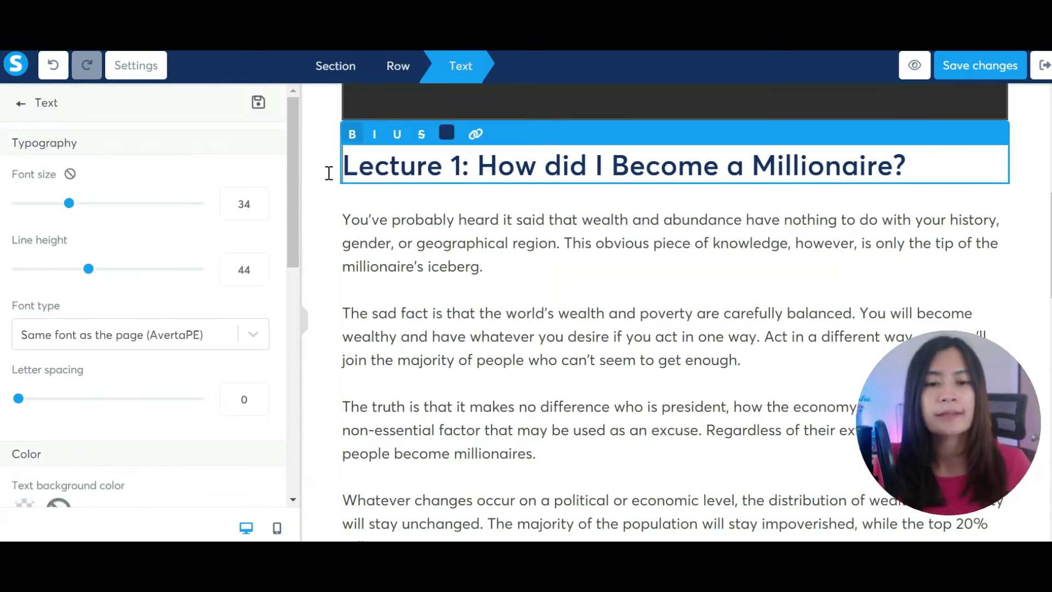
{"action": "left_click", "coordinate": [382, 215]}
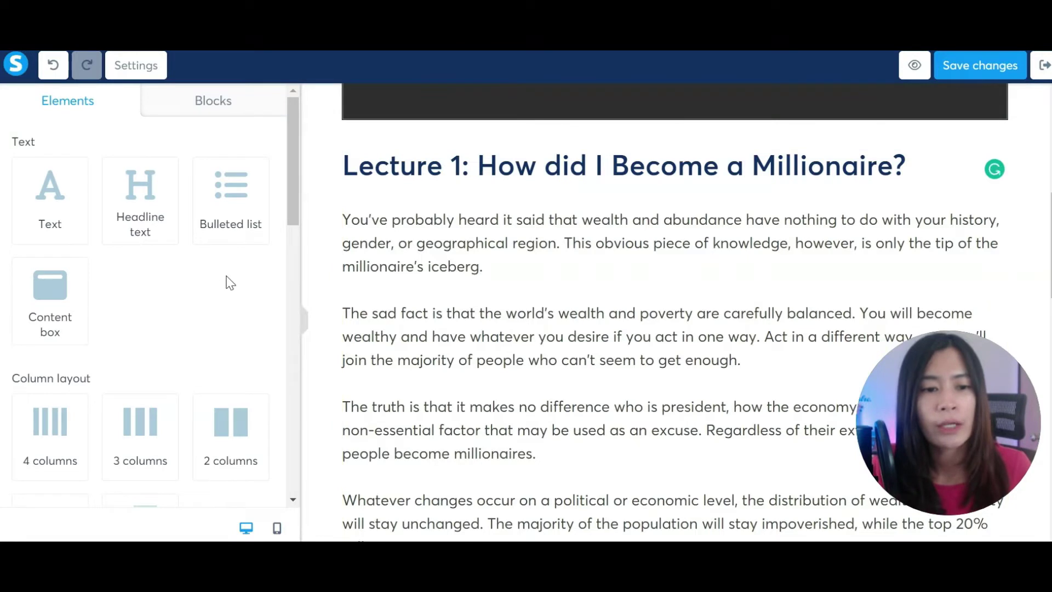
{"action": "scroll", "coordinate": [291, 230], "scroll_direction": "down", "scroll_amount": 1}
{"action": "left_click_drag", "start_coordinate": [289, 228], "coordinate": [307, 498]}
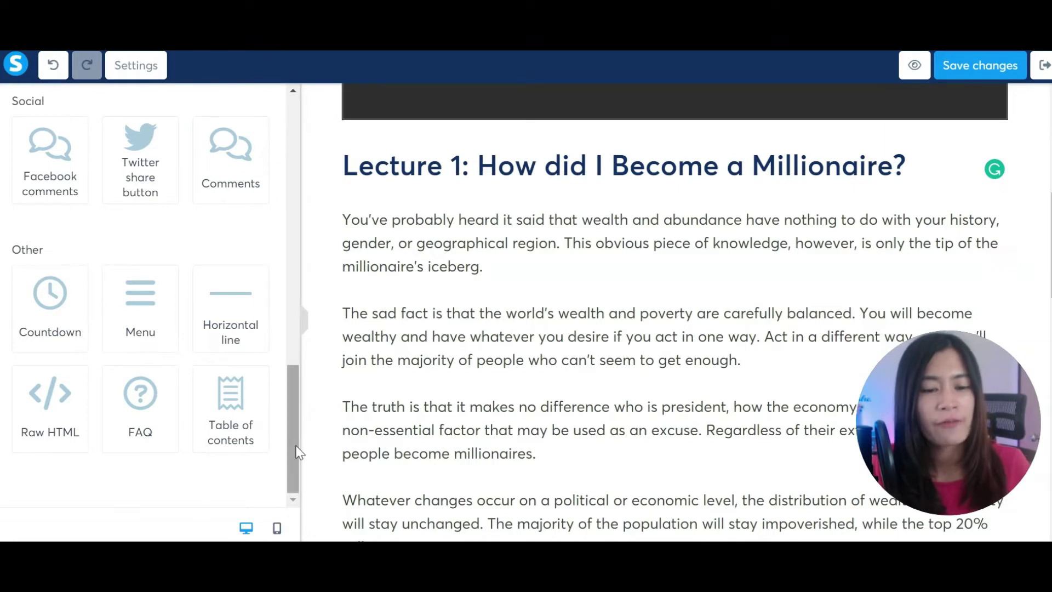
{"action": "left_click_drag", "start_coordinate": [297, 452], "coordinate": [292, 156]}
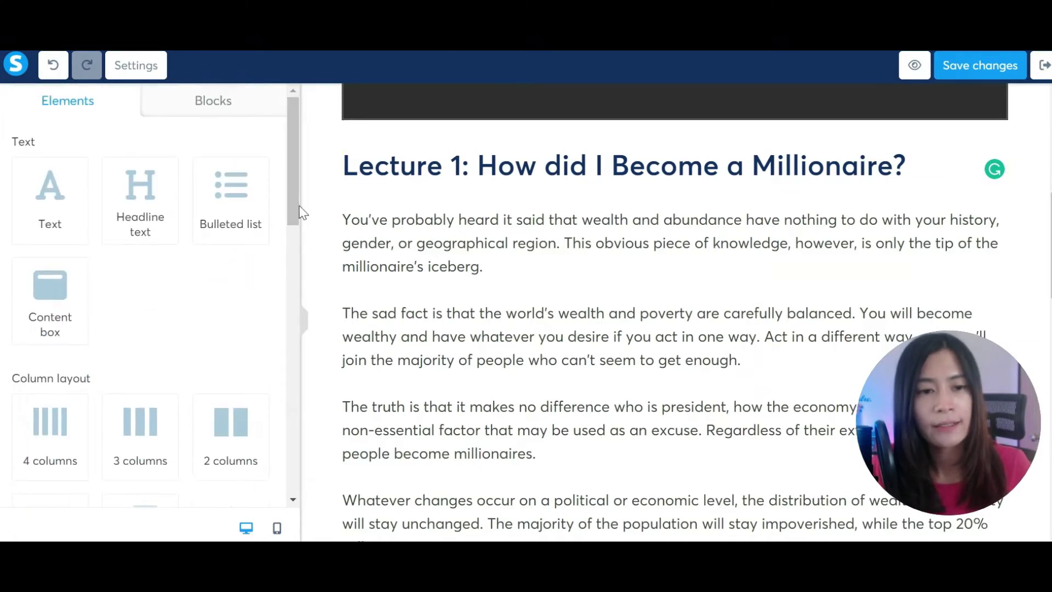
{"action": "left_click_drag", "start_coordinate": [157, 192], "coordinate": [471, 202]}
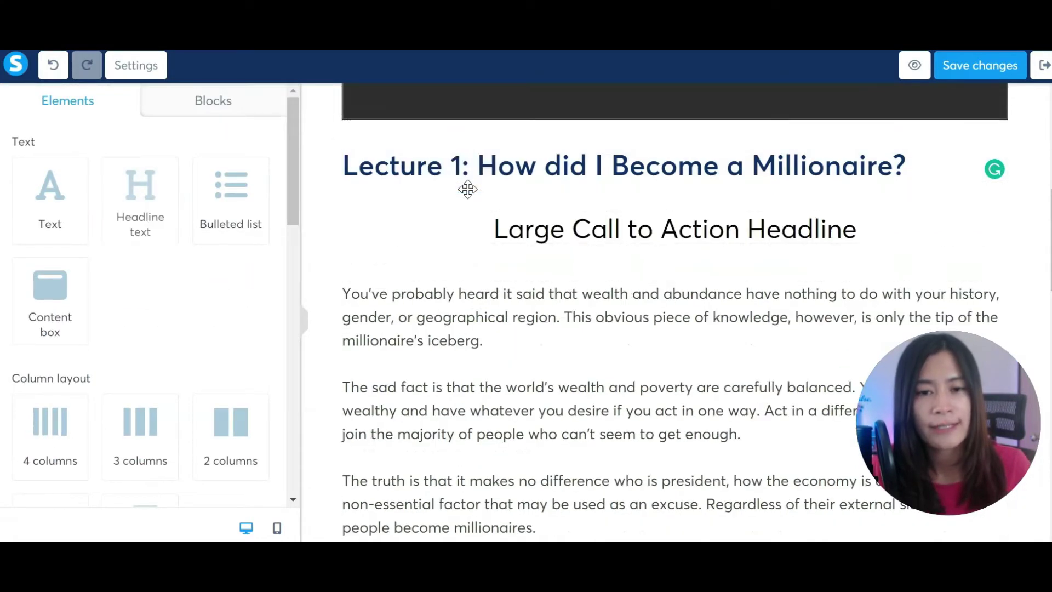
{"action": "left_click", "coordinate": [996, 202]}
{"action": "left_click", "coordinate": [613, 115]}
{"action": "left_click_drag", "start_coordinate": [216, 188], "coordinate": [573, 226]}
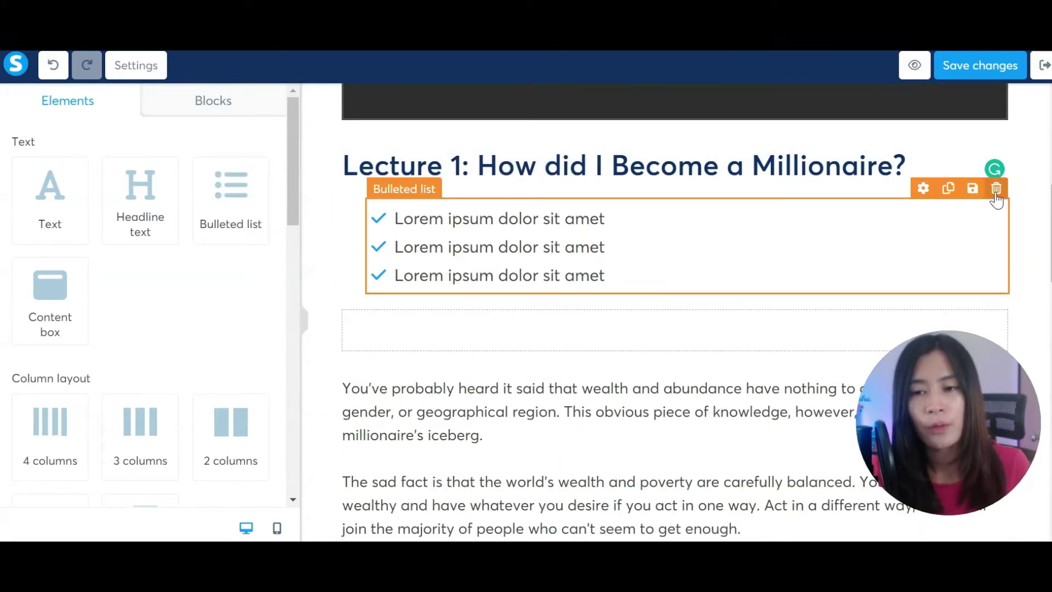
{"action": "left_click", "coordinate": [996, 189]}
{"action": "left_click", "coordinate": [675, 115]}
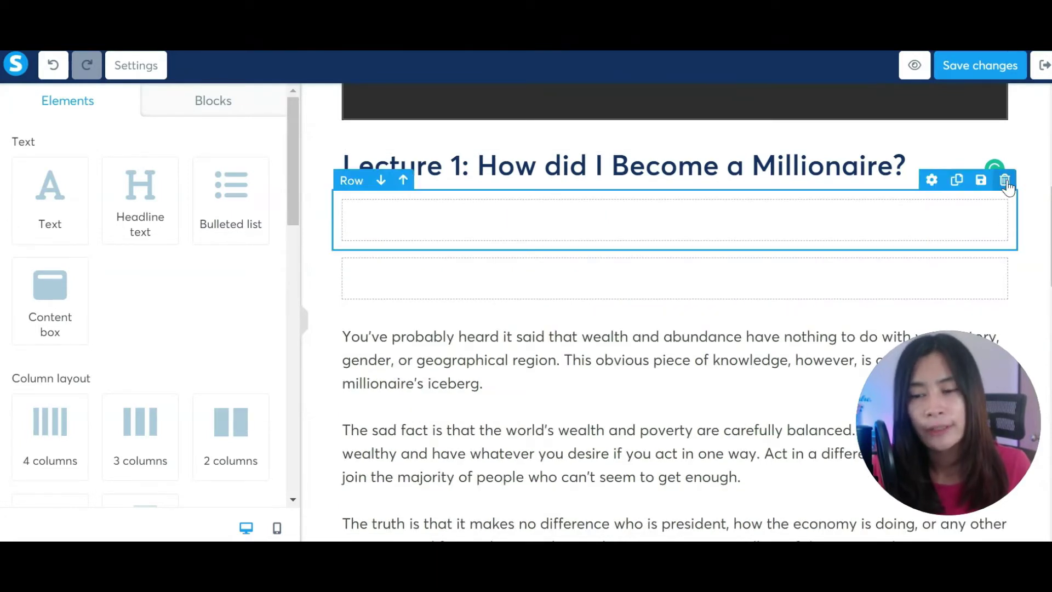
{"action": "left_click", "coordinate": [1005, 186]}
{"action": "left_click", "coordinate": [608, 122]}
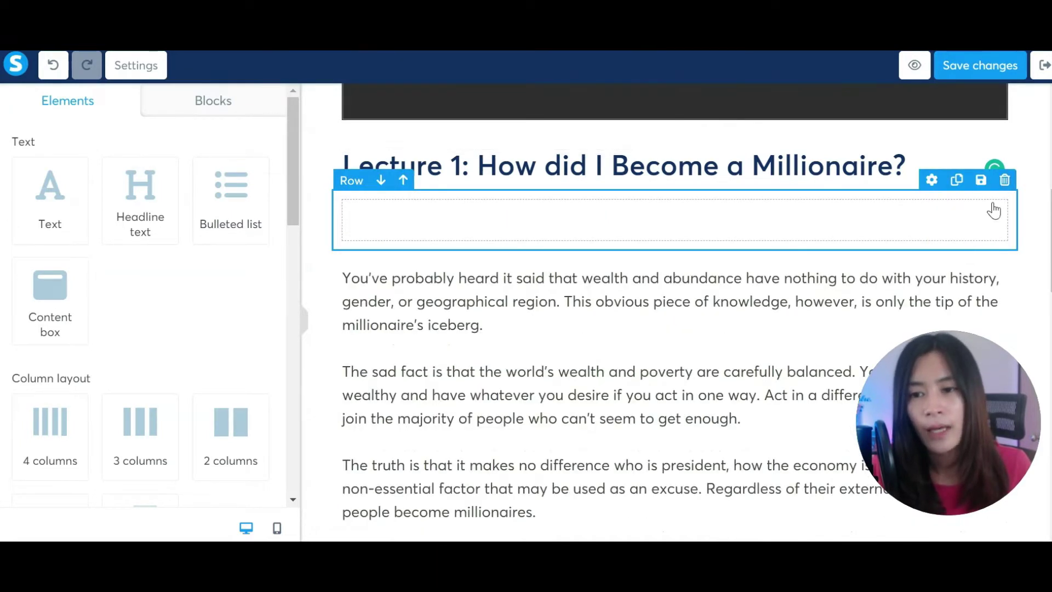
{"action": "left_click", "coordinate": [1006, 184]}
{"action": "left_click", "coordinate": [608, 124]}
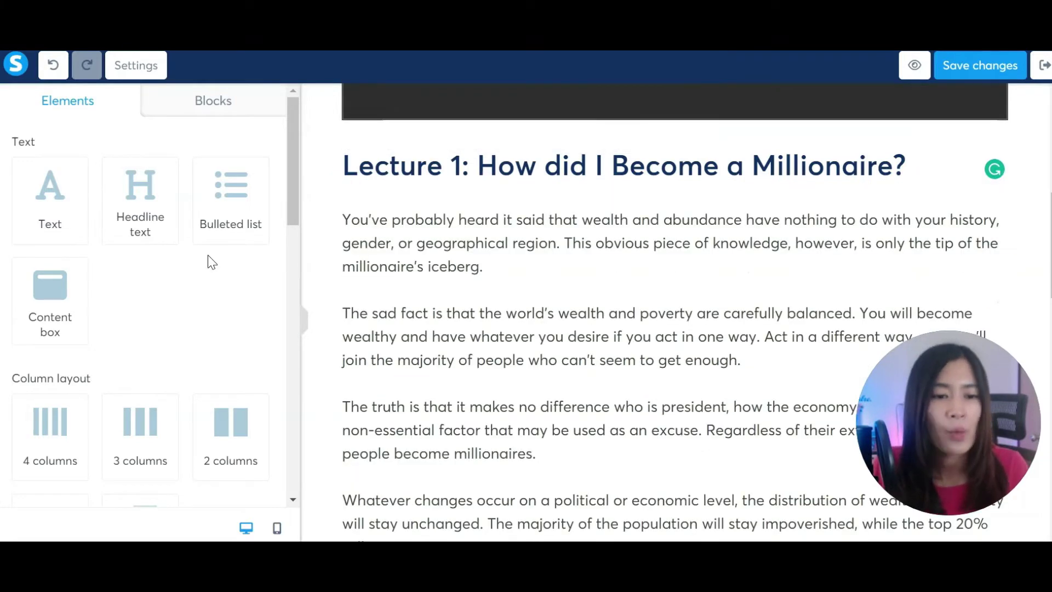
Drag two button elements onto the lesson page
{"action": "left_click_drag", "start_coordinate": [292, 216], "coordinate": [286, 290]}
{"action": "scroll", "coordinate": [582, 371], "scroll_direction": "down", "scroll_amount": 5}
{"action": "scroll", "coordinate": [581, 371], "scroll_direction": "up", "scroll_amount": 2}
{"action": "left_click_drag", "start_coordinate": [50, 383], "coordinate": [642, 371]}
{"action": "scroll", "coordinate": [646, 376], "scroll_direction": "down", "scroll_amount": 5}
{"action": "scroll", "coordinate": [648, 371], "scroll_direction": "up", "scroll_amount": 10}
{"action": "scroll", "coordinate": [649, 376], "scroll_direction": "down", "scroll_amount": 10}
{"action": "scroll", "coordinate": [650, 376], "scroll_direction": "down", "scroll_amount": 8}
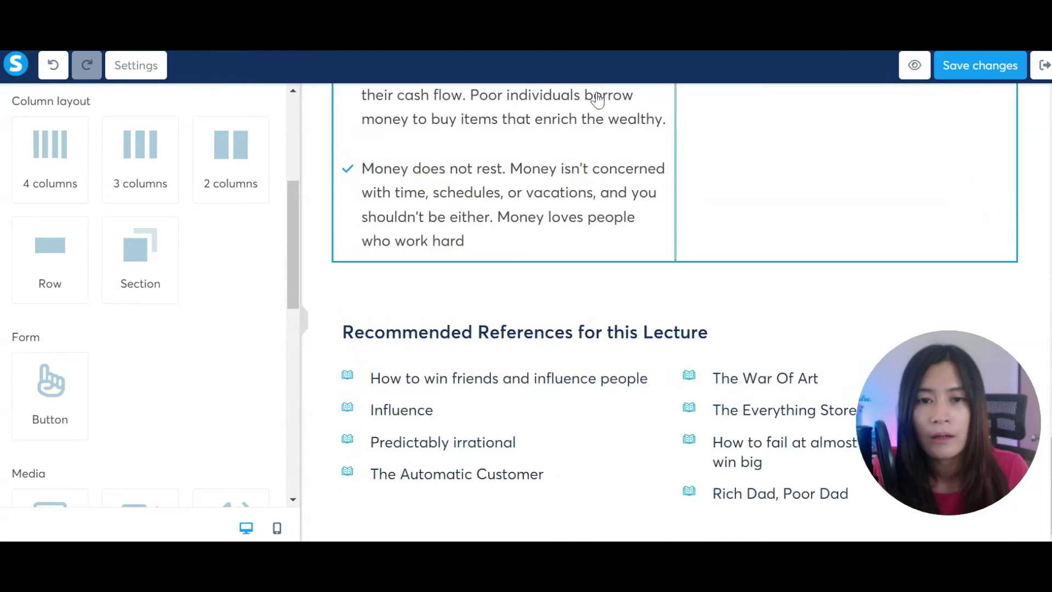
{"action": "scroll", "coordinate": [125, 416], "scroll_direction": "down", "scroll_amount": 4}
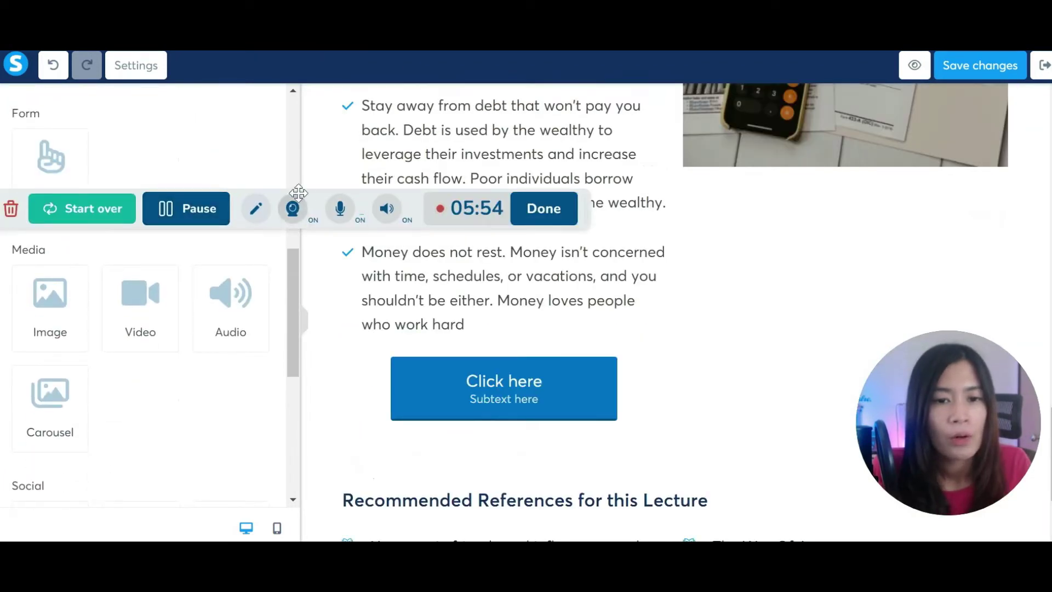
{"action": "left_click_drag", "start_coordinate": [353, 117], "coordinate": [583, 92]}
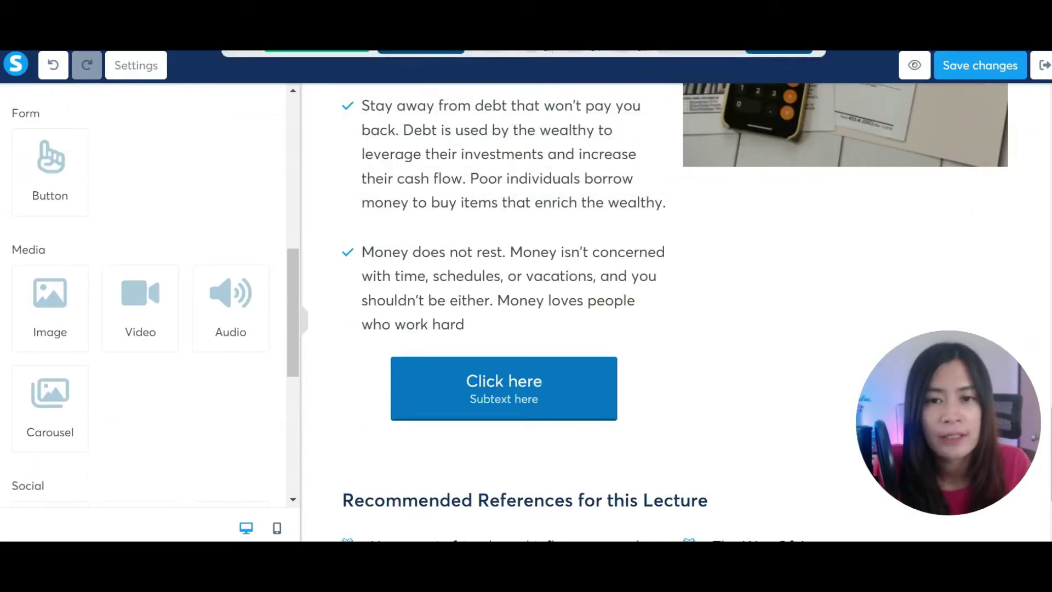
{"action": "left_click_drag", "start_coordinate": [50, 164], "coordinate": [482, 327]}
{"action": "left_click", "coordinate": [509, 393]}
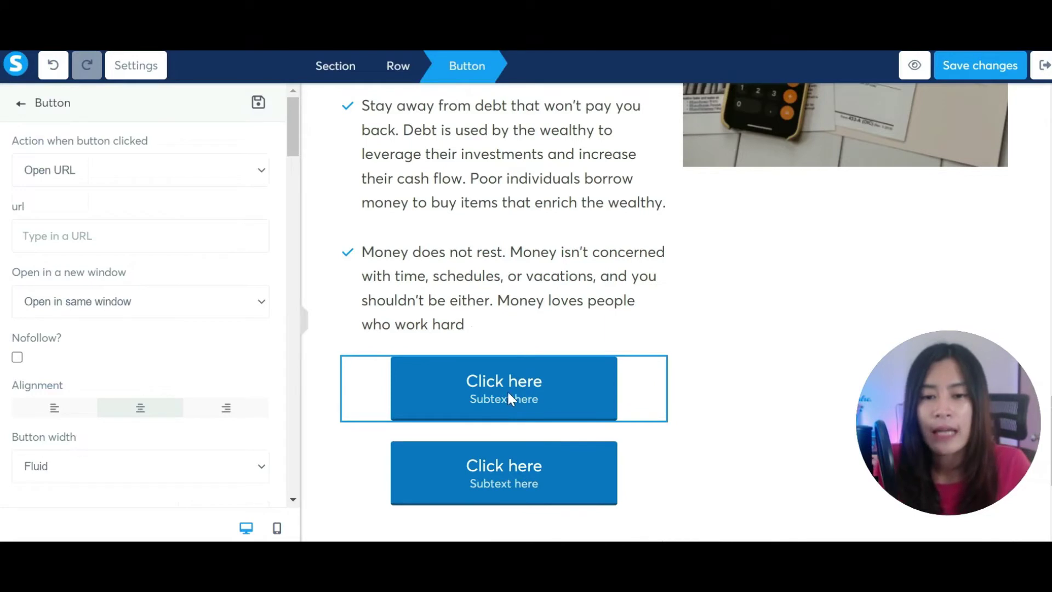
{"action": "left_click", "coordinate": [106, 170]}
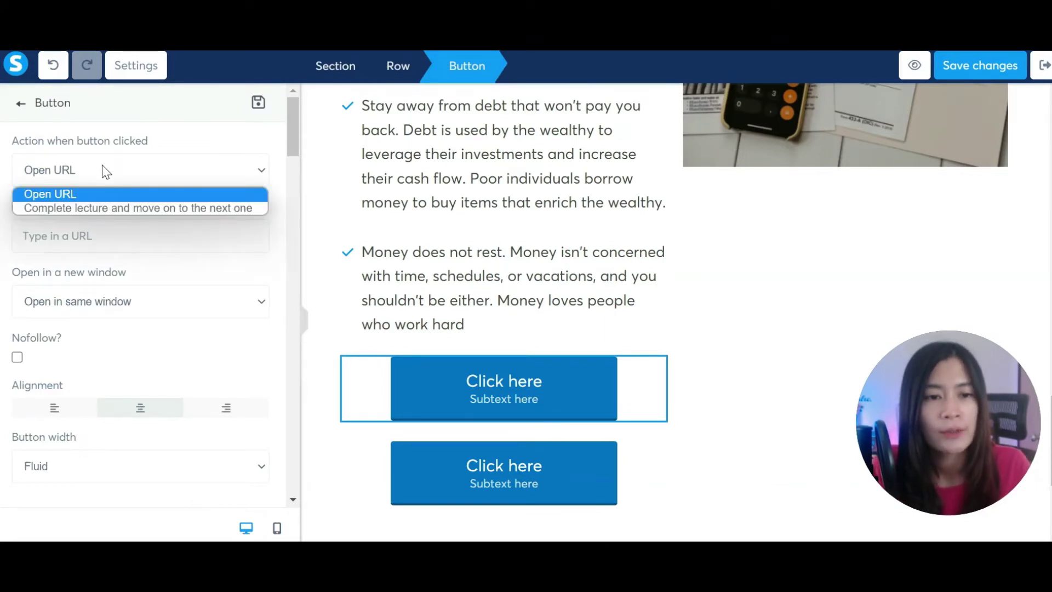
{"action": "left_click", "coordinate": [69, 195]}
{"action": "left_click", "coordinate": [91, 233]}
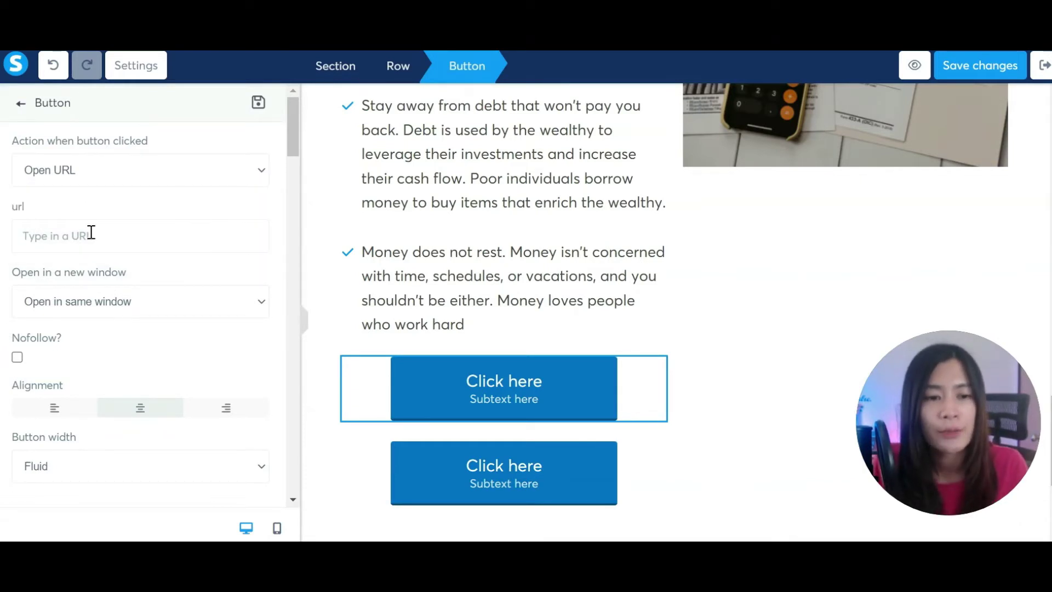
{"action": "type", "text": "https"}
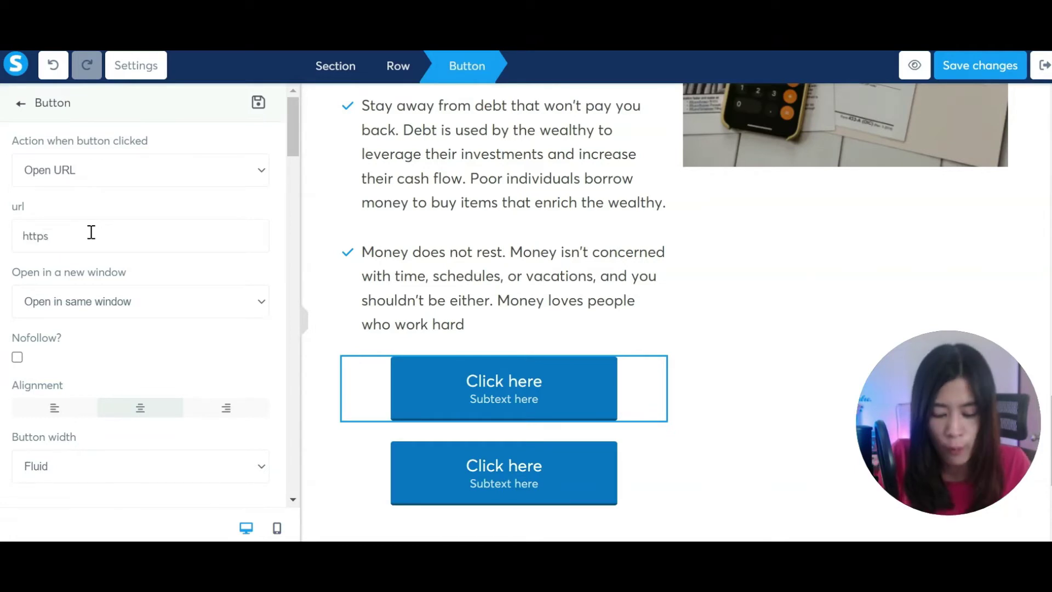
{"action": "type", "text": "://juneluv.co"}
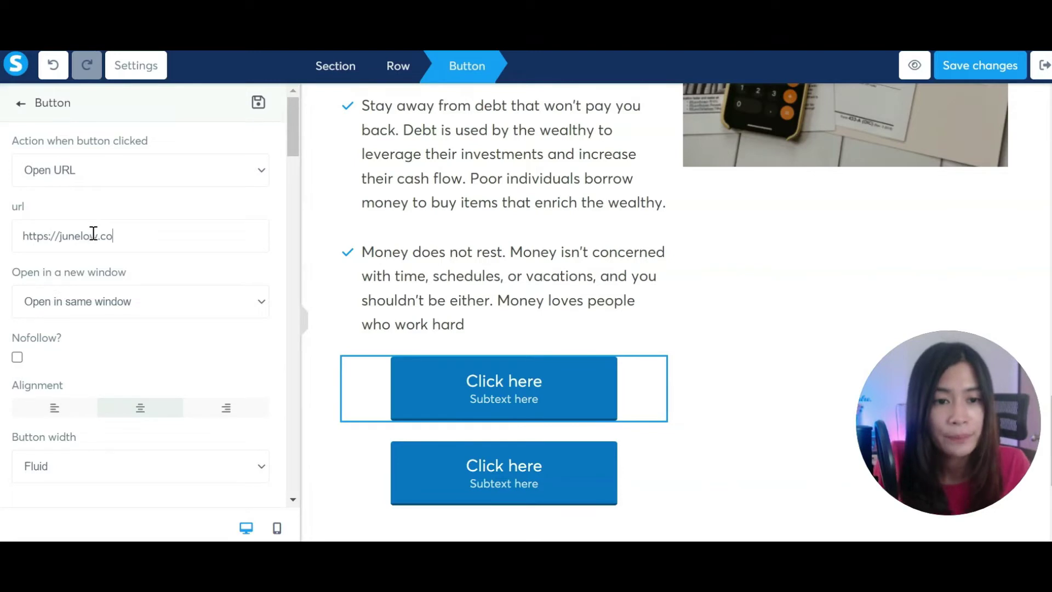
{"action": "left_click", "coordinate": [131, 299]}
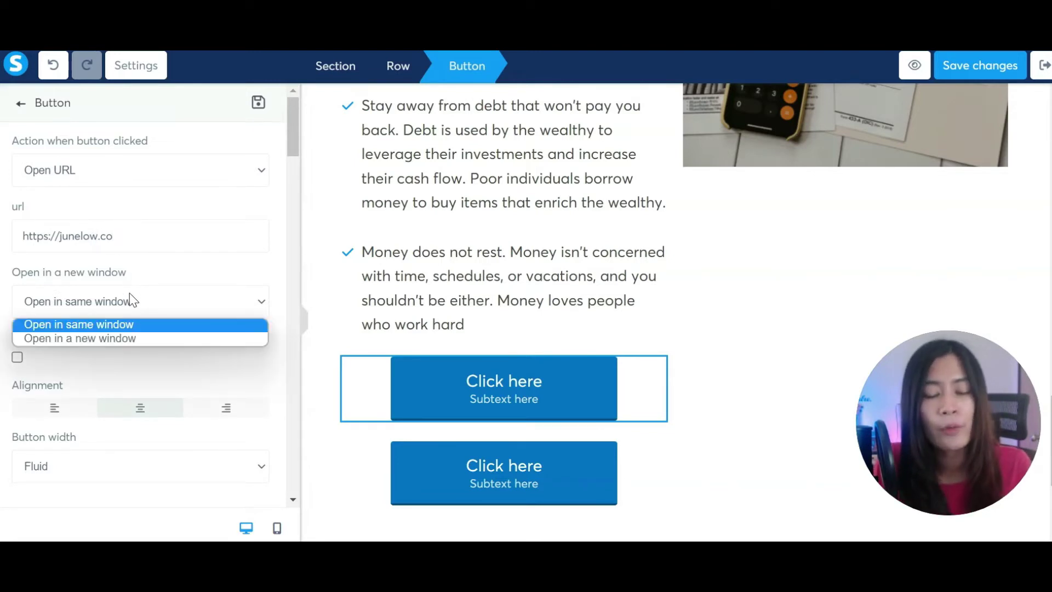
{"action": "left_click", "coordinate": [124, 341]}
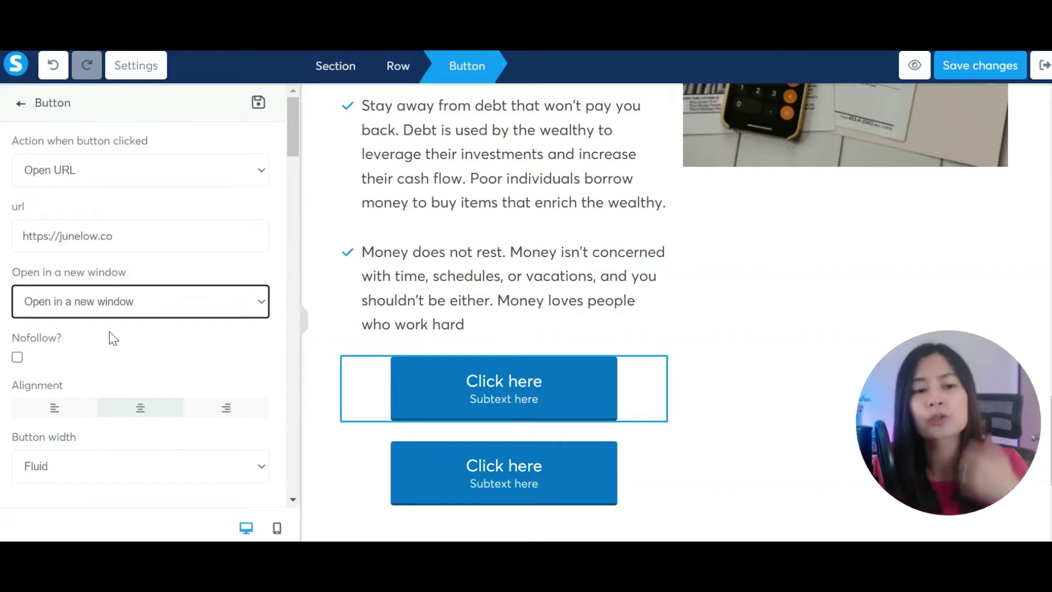
Keep the button centered and adjust the spacing above it
{"action": "scroll", "coordinate": [165, 362], "scroll_direction": "down", "scroll_amount": 3}
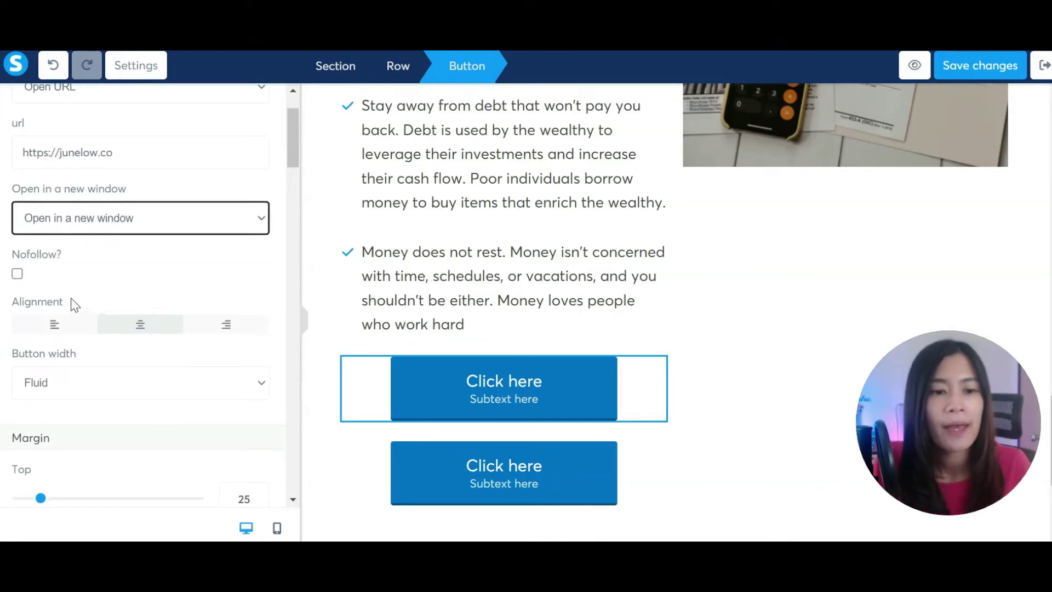
{"action": "left_click", "coordinate": [65, 248]}
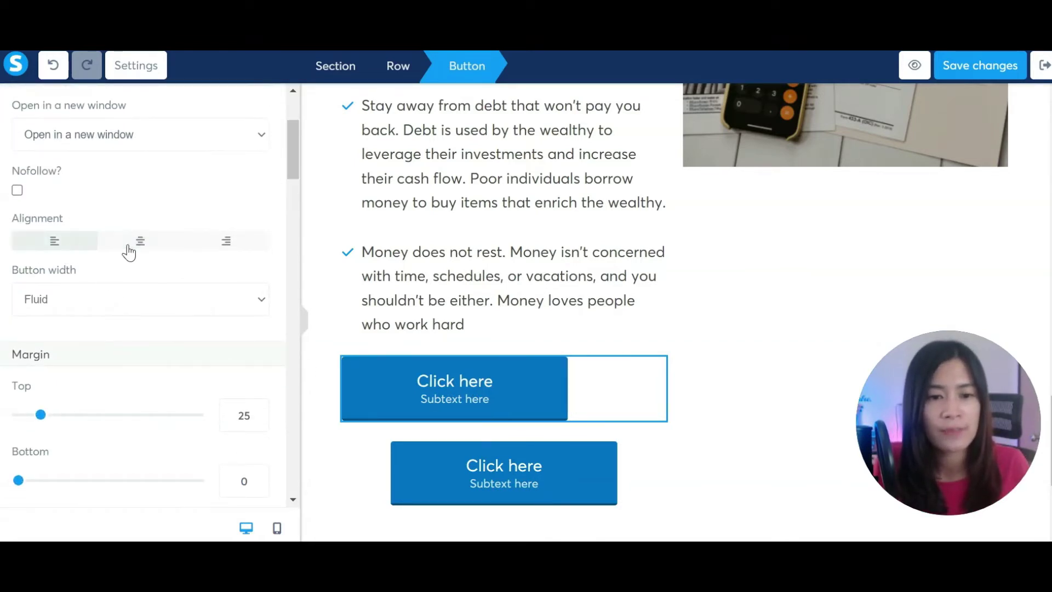
{"action": "left_click", "coordinate": [218, 247]}
{"action": "left_click", "coordinate": [122, 252]}
{"action": "left_click_drag", "start_coordinate": [41, 415], "coordinate": [39, 415]}
{"action": "left_click_drag", "start_coordinate": [161, 423], "coordinate": [58, 423]}
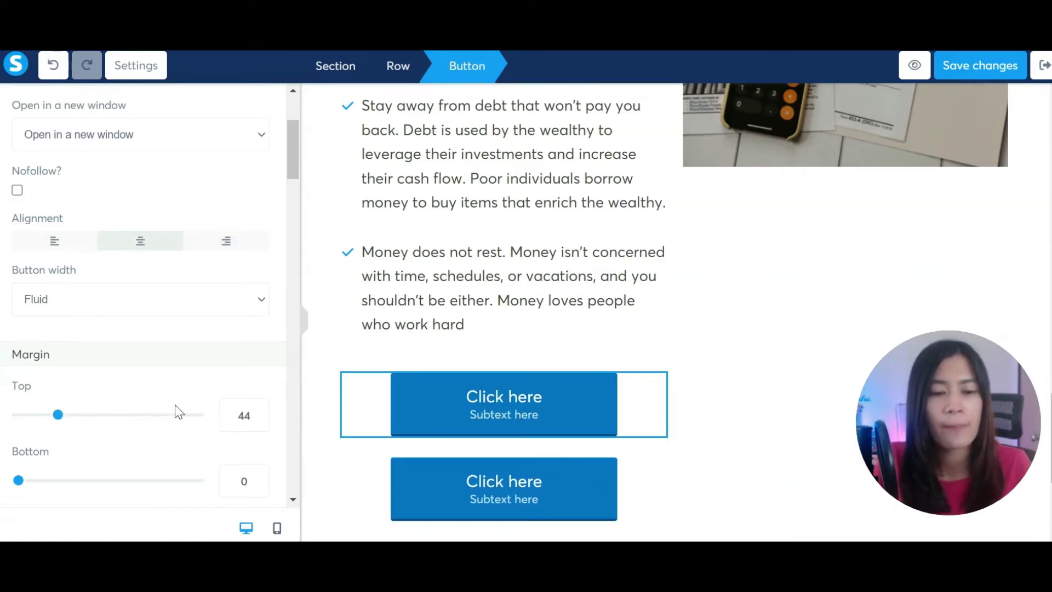
Make the button's border colour bright green
{"action": "scroll", "coordinate": [178, 411], "scroll_direction": "down", "scroll_amount": 6}
{"action": "scroll", "coordinate": [178, 411], "scroll_direction": "down", "scroll_amount": 20}
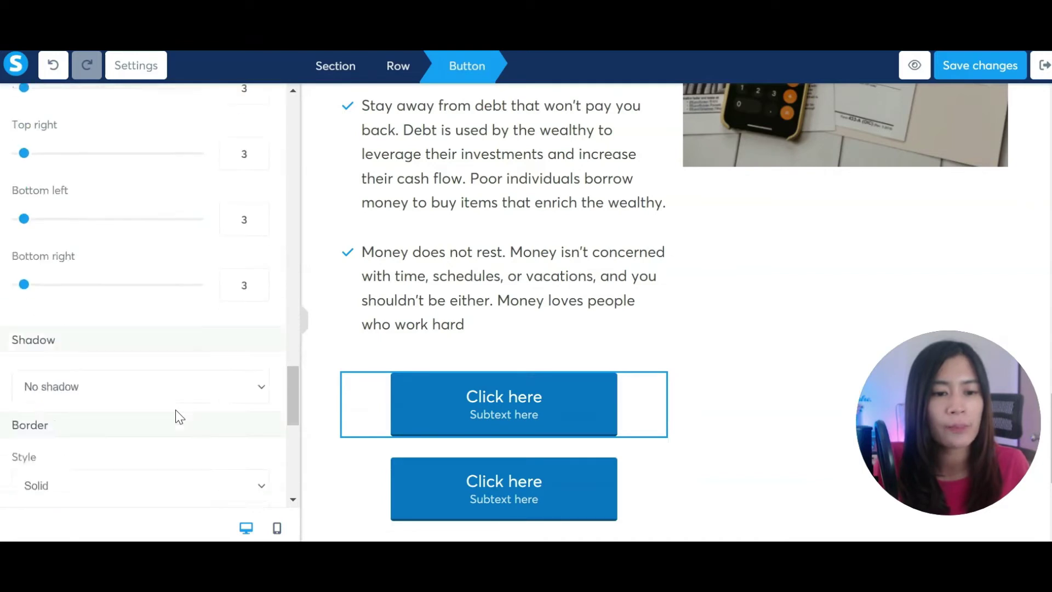
{"action": "left_click", "coordinate": [24, 219]}
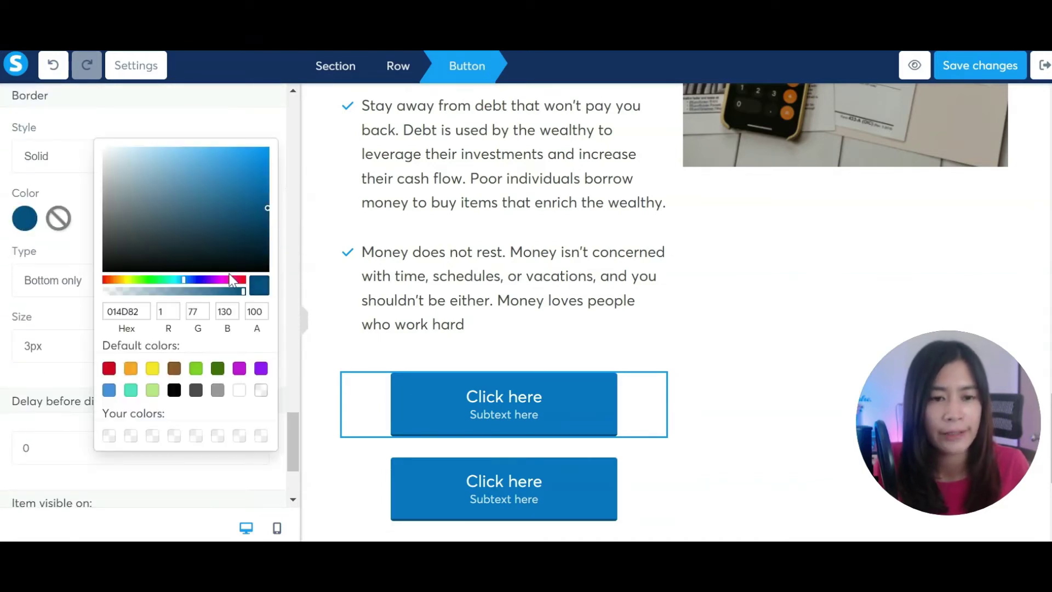
{"action": "left_click", "coordinate": [149, 279]}
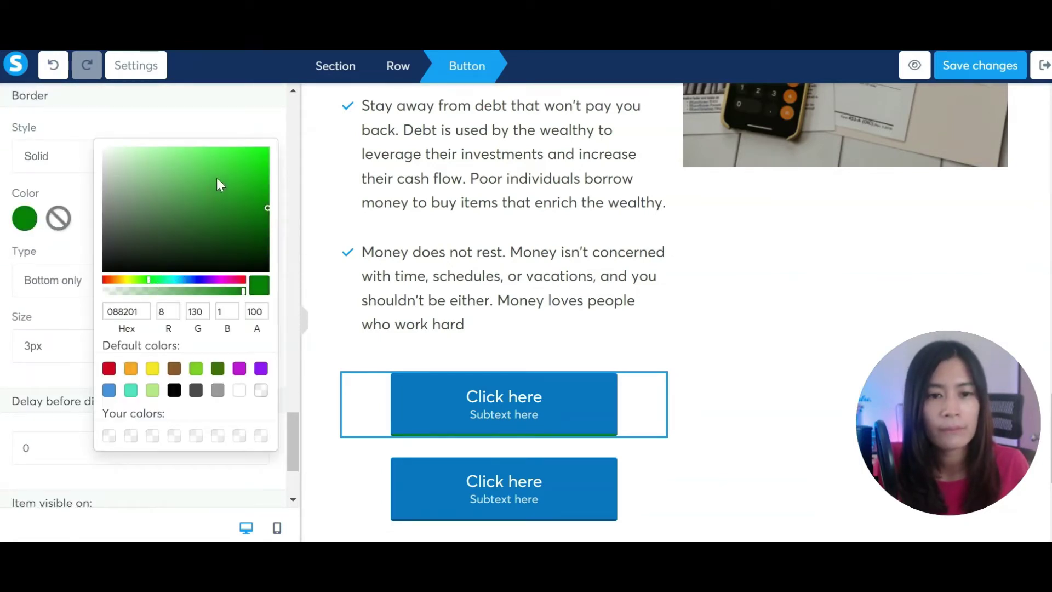
{"action": "left_click", "coordinate": [252, 158]}
{"action": "left_click", "coordinate": [314, 291]}
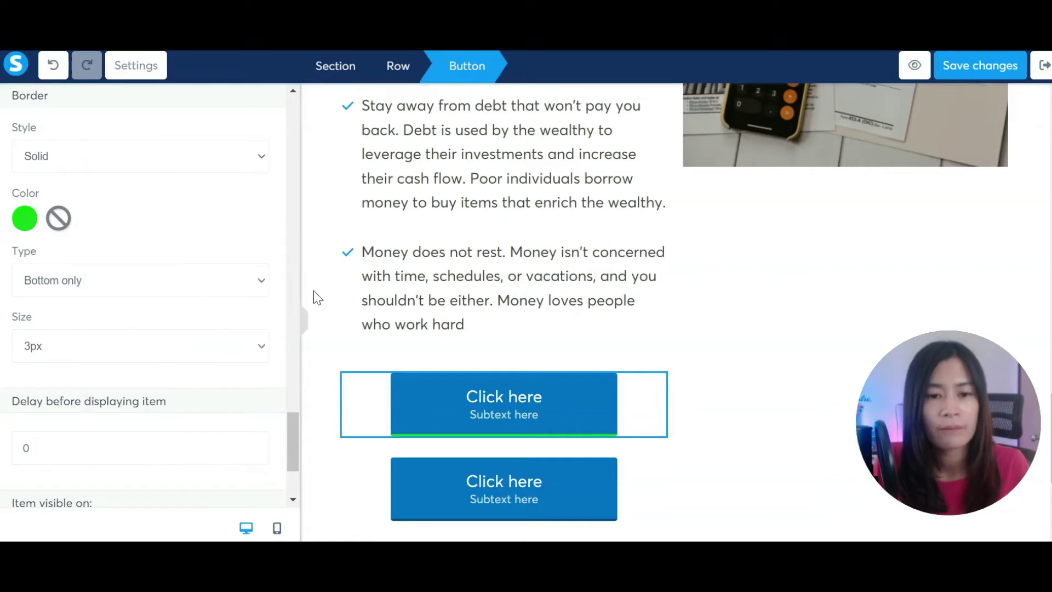
Set the button background to green 01C756 and deselect the button
{"action": "scroll", "coordinate": [230, 371], "scroll_direction": "down", "scroll_amount": 3}
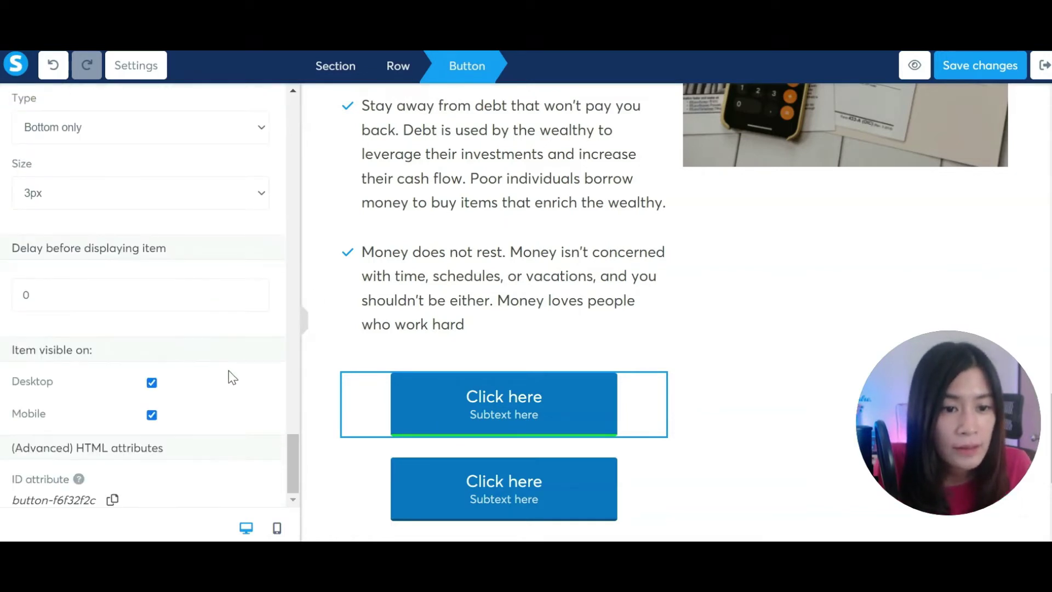
{"action": "scroll", "coordinate": [197, 323], "scroll_direction": "up", "scroll_amount": 15}
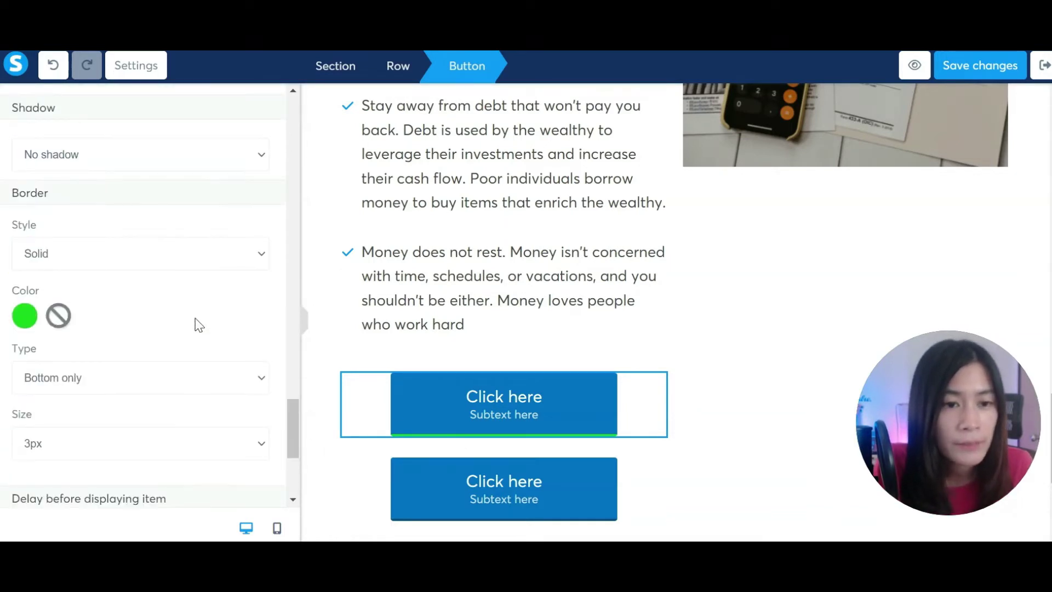
{"action": "scroll", "coordinate": [197, 324], "scroll_direction": "up", "scroll_amount": 10}
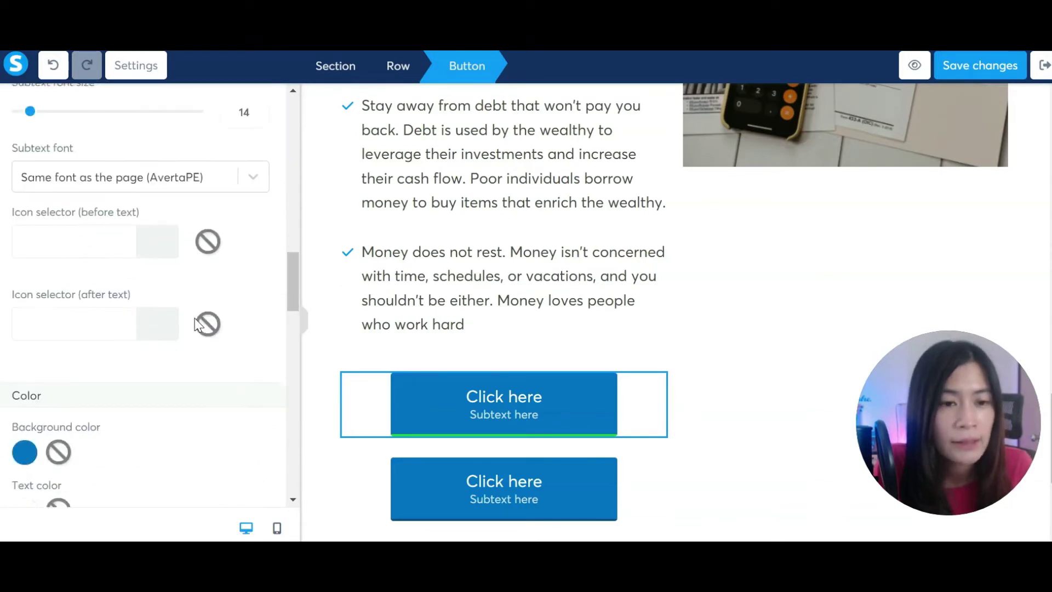
{"action": "scroll", "coordinate": [27, 421], "scroll_direction": "down", "scroll_amount": 2}
{"action": "left_click", "coordinate": [24, 408]}
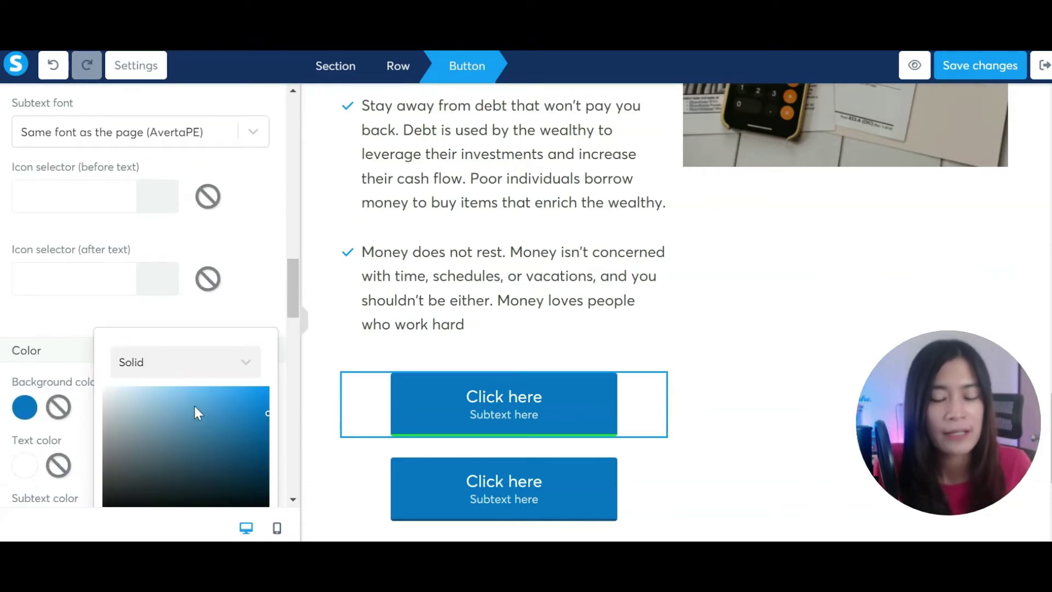
{"action": "scroll", "coordinate": [197, 410], "scroll_direction": "down", "scroll_amount": 3}
{"action": "left_click", "coordinate": [161, 352]}
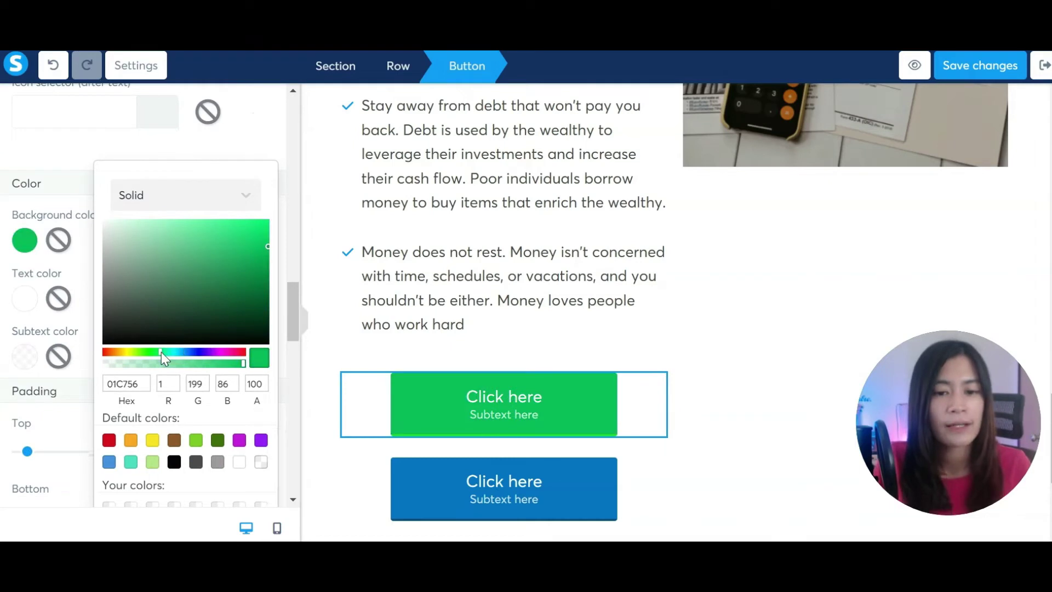
{"action": "left_click", "coordinate": [715, 332]}
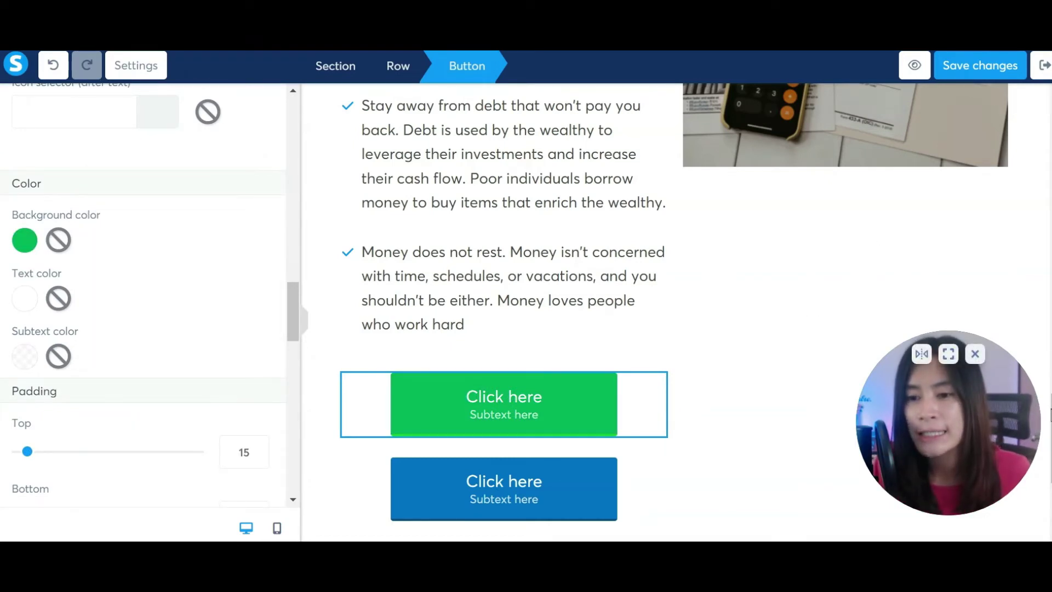
{"action": "left_click", "coordinate": [1044, 349]}
{"action": "scroll", "coordinate": [729, 219], "scroll_direction": "up", "scroll_amount": 15}
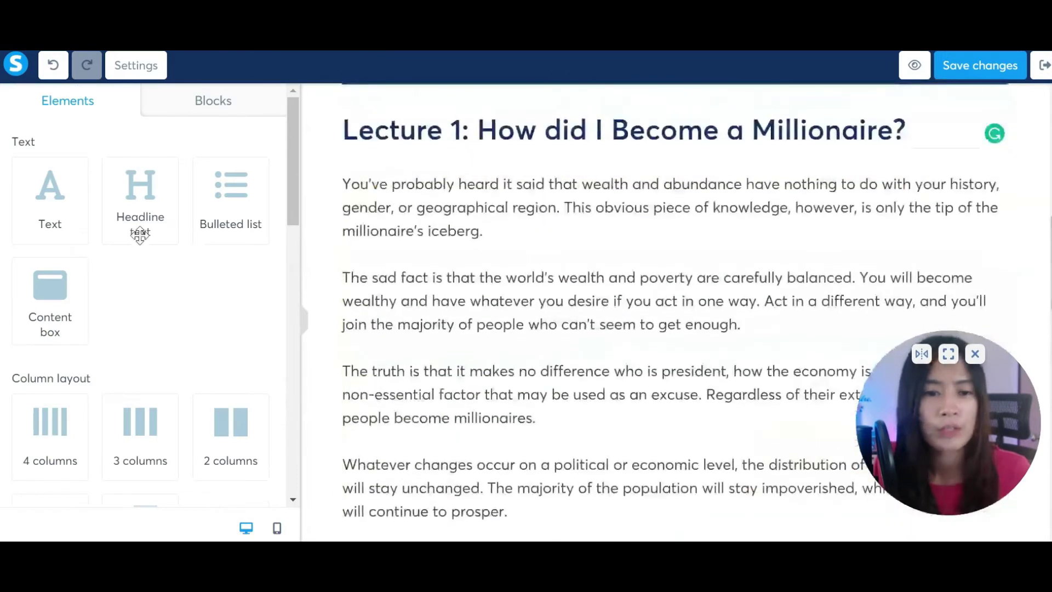
Add an image block to the lecture page
{"action": "scroll", "coordinate": [288, 265], "scroll_direction": "down", "scroll_amount": 9}
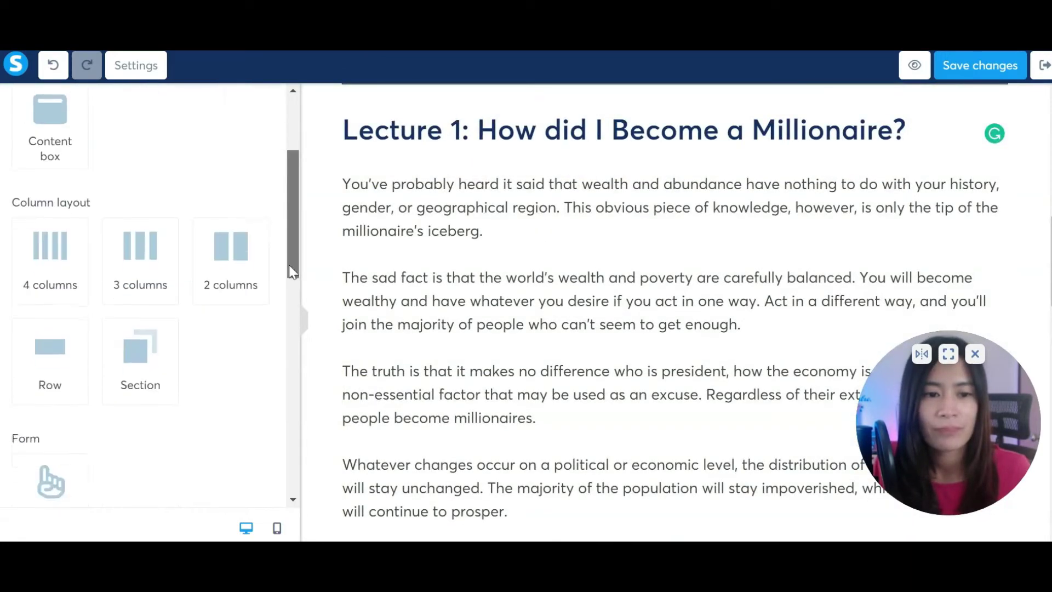
{"action": "left_click_drag", "start_coordinate": [74, 302], "coordinate": [592, 188]}
{"action": "scroll", "coordinate": [970, 191], "scroll_direction": "up", "scroll_amount": 10}
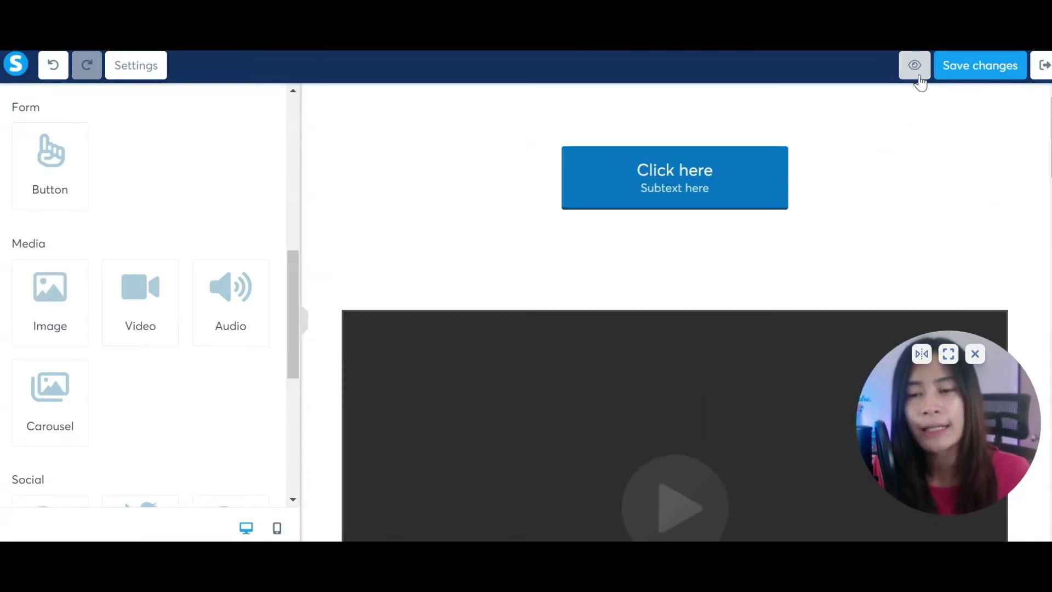
Preview the lecture page, save the changes, and exit the editor
{"action": "left_click", "coordinate": [915, 66]}
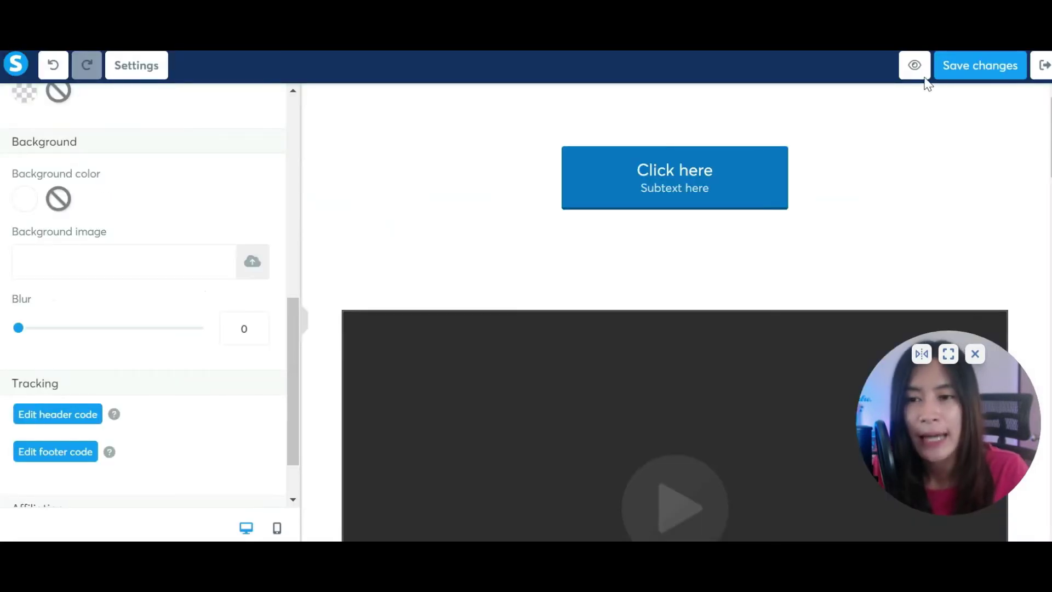
{"action": "left_click", "coordinate": [970, 67]}
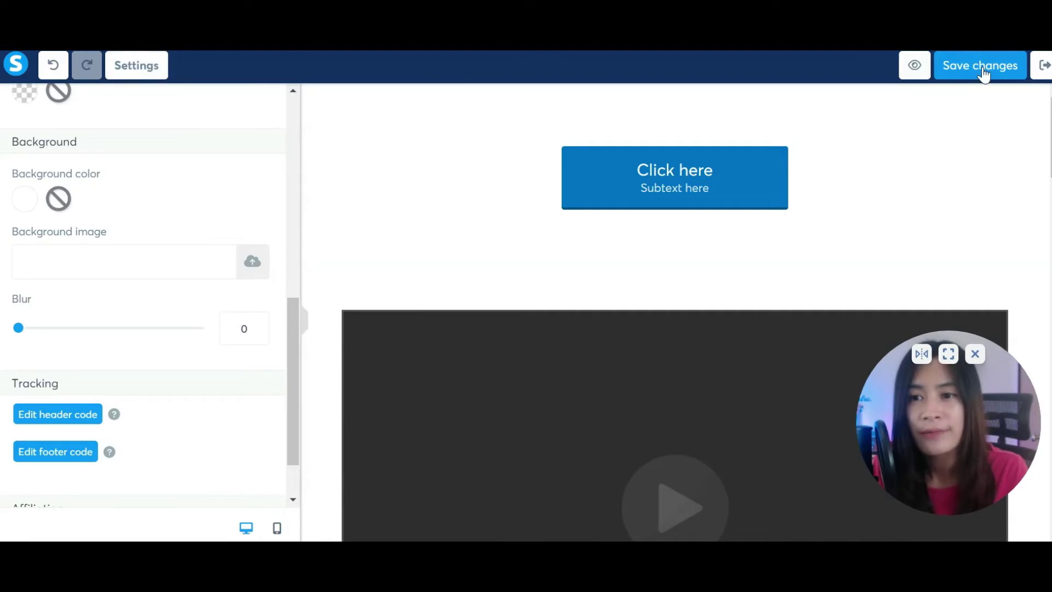
{"action": "left_click", "coordinate": [1044, 66]}
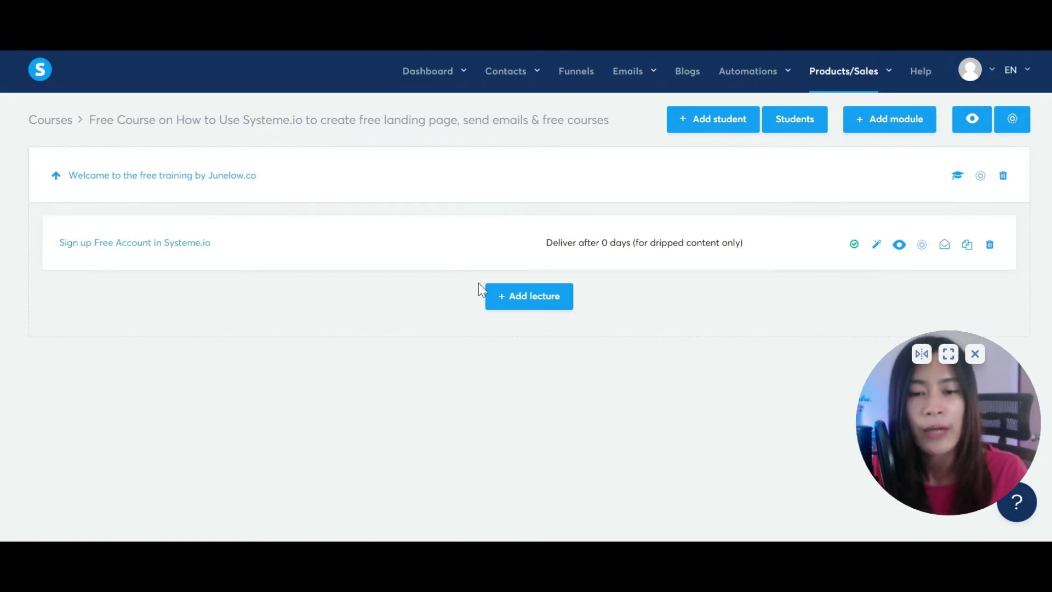
Create a lecture named '2nd lecture' with the VIDEO page template, then return to the course page
{"action": "left_click", "coordinate": [542, 295]}
{"action": "type", "text": "2nd"}
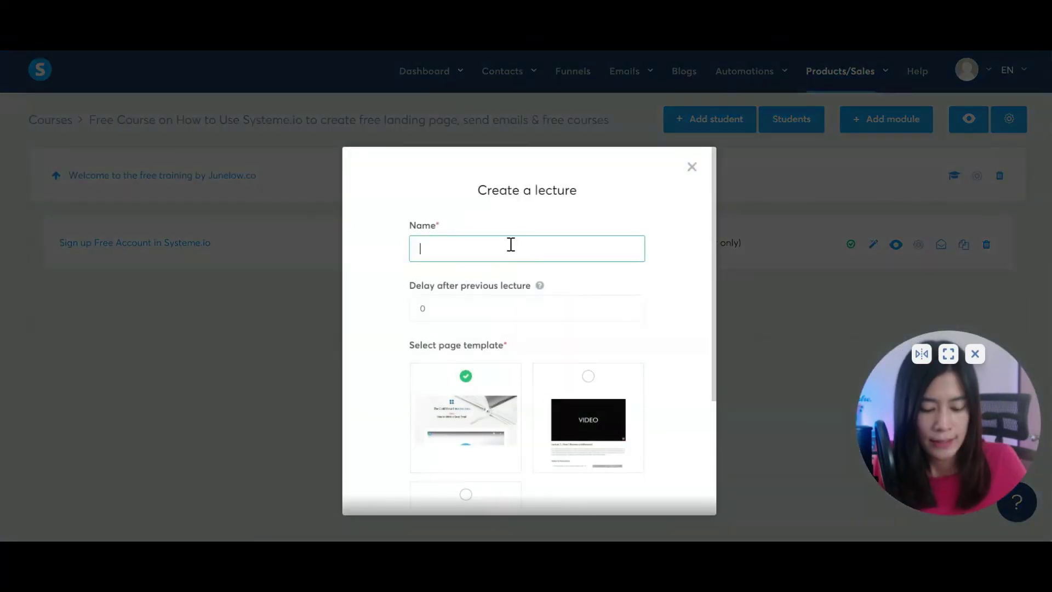
{"action": "type", "text": " lecture"}
{"action": "scroll", "coordinate": [535, 334], "scroll_direction": "down", "scroll_amount": 2}
{"action": "left_click", "coordinate": [589, 295]}
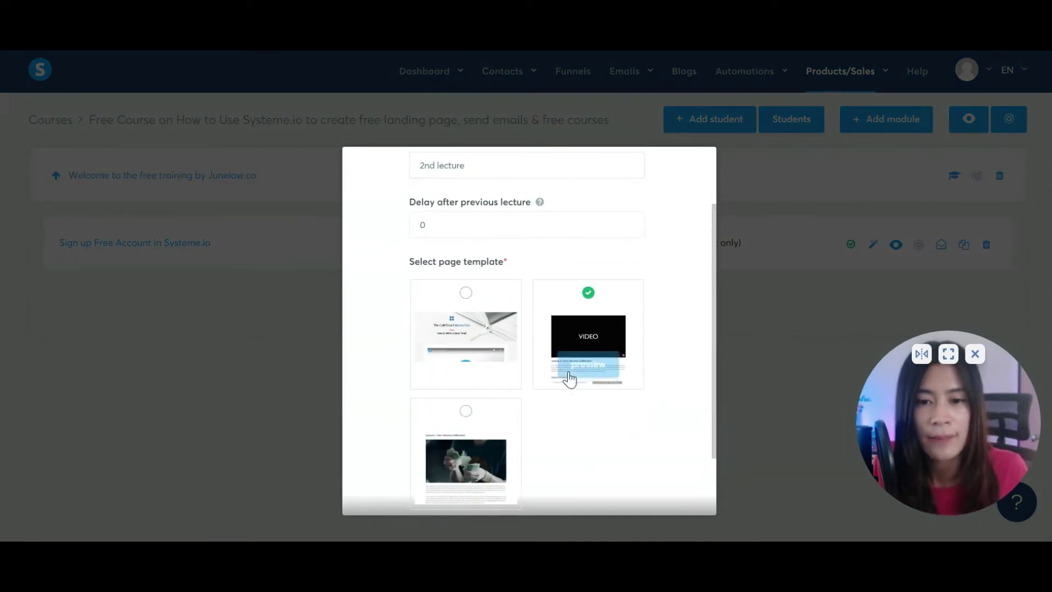
{"action": "scroll", "coordinate": [566, 376], "scroll_direction": "down", "scroll_amount": 2}
{"action": "left_click", "coordinate": [543, 465]}
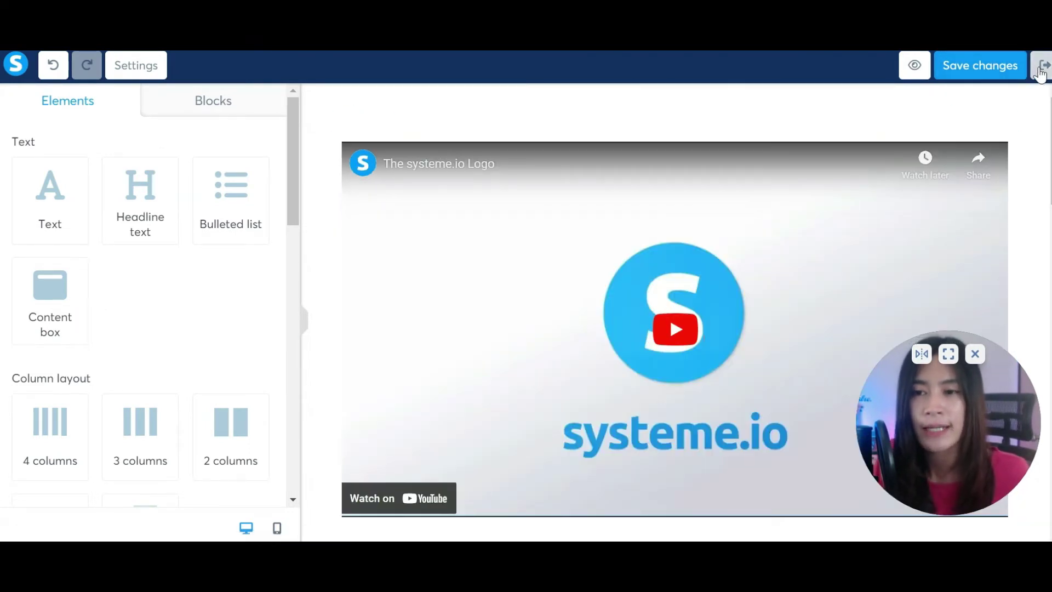
{"action": "left_click", "coordinate": [1040, 68]}
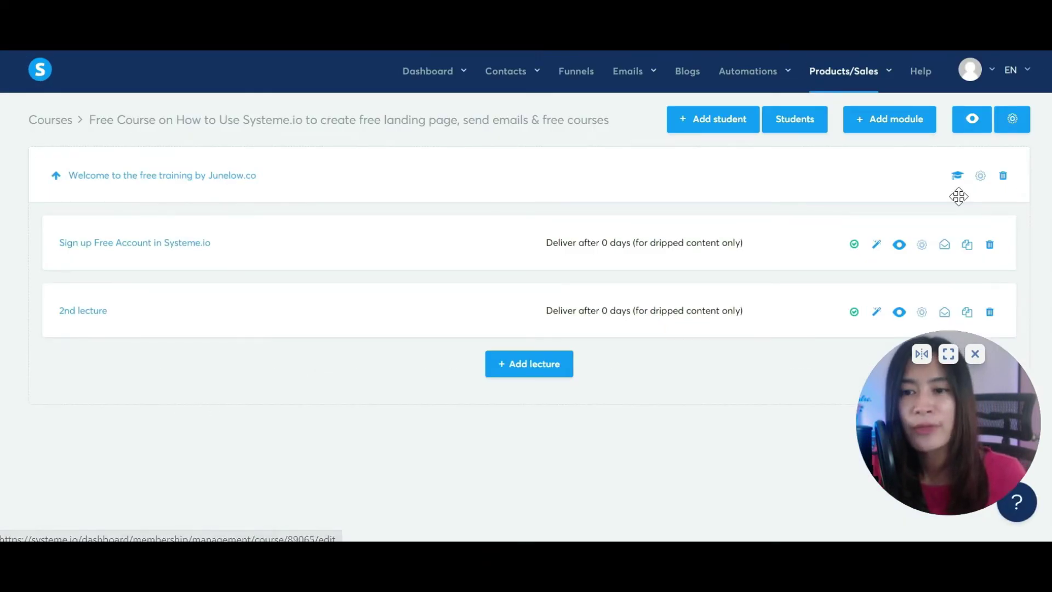
Add a new module named 'MODULE 2.0' to the course
{"action": "left_click", "coordinate": [881, 118]}
{"action": "left_click", "coordinate": [448, 246]}
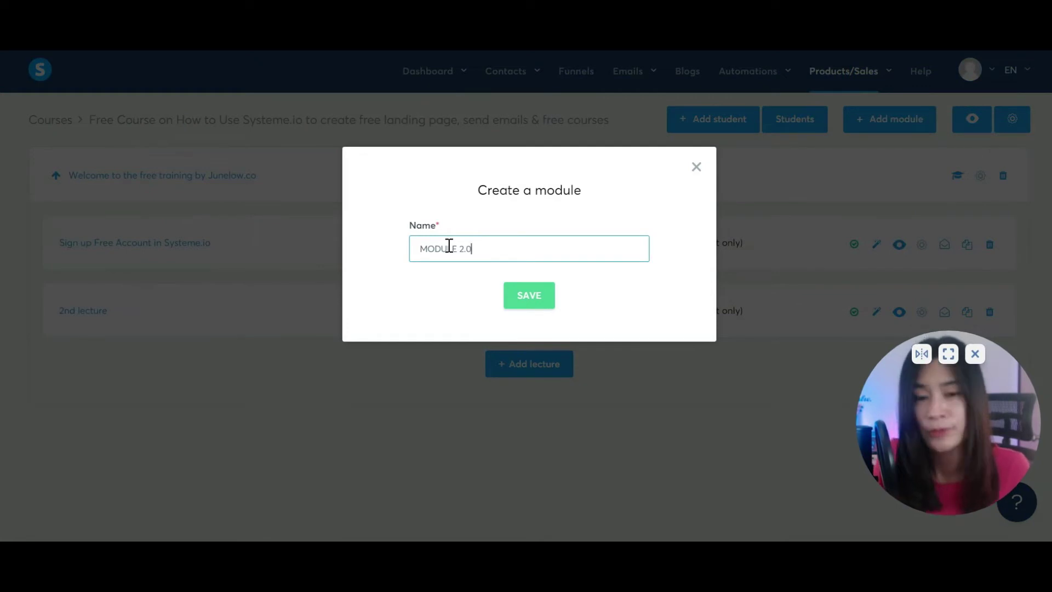
{"action": "type", "text": "MODULE 2.0"}
{"action": "left_click", "coordinate": [528, 296]}
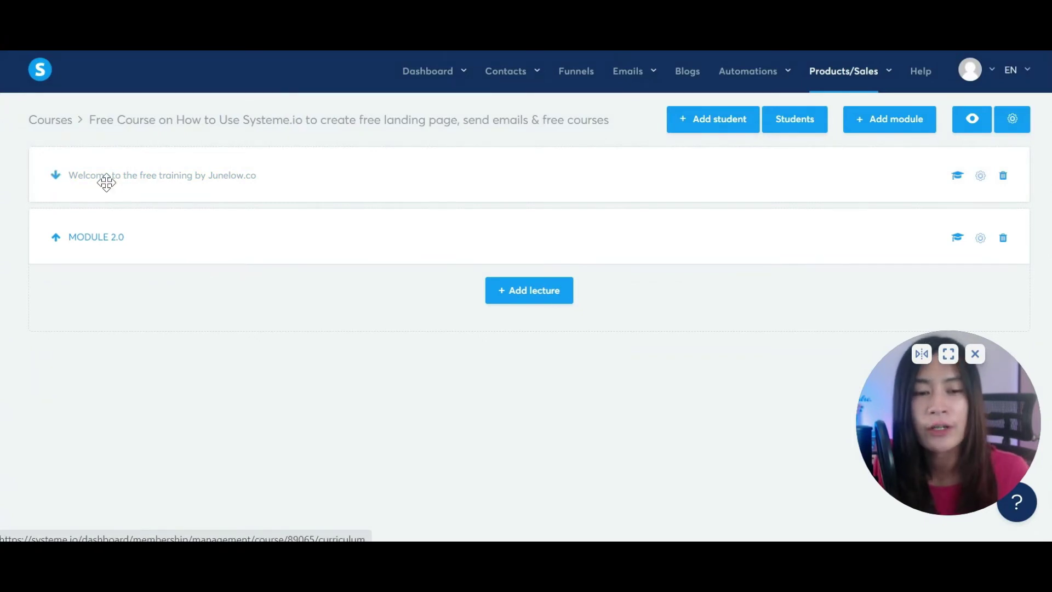
Expand and collapse the first module, then start a new lecture under MODULE 2.0
{"action": "left_click", "coordinate": [56, 179]}
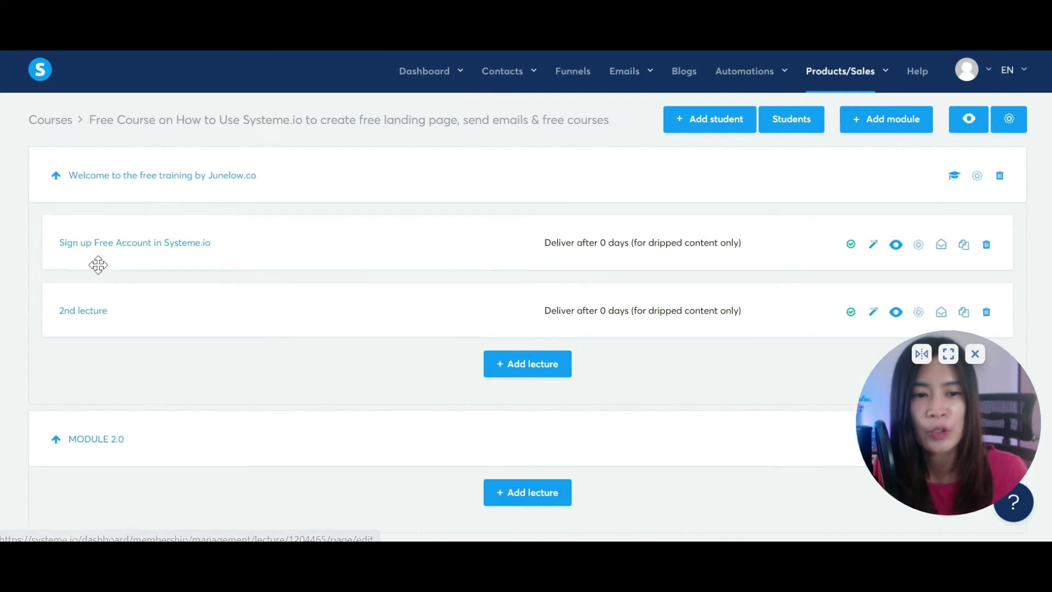
{"action": "left_click", "coordinate": [53, 180]}
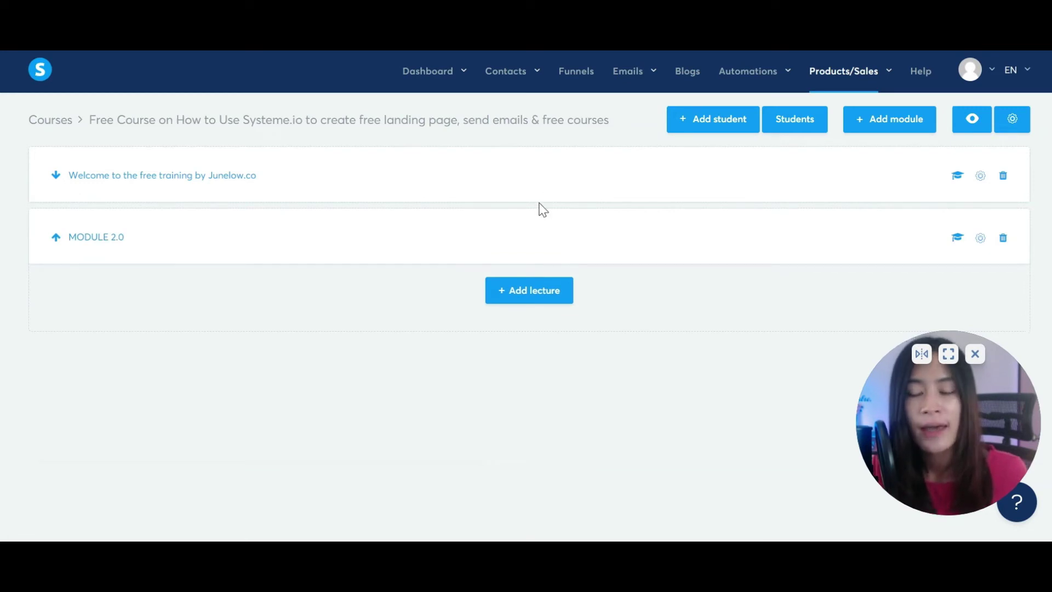
{"action": "left_click", "coordinate": [541, 290]}
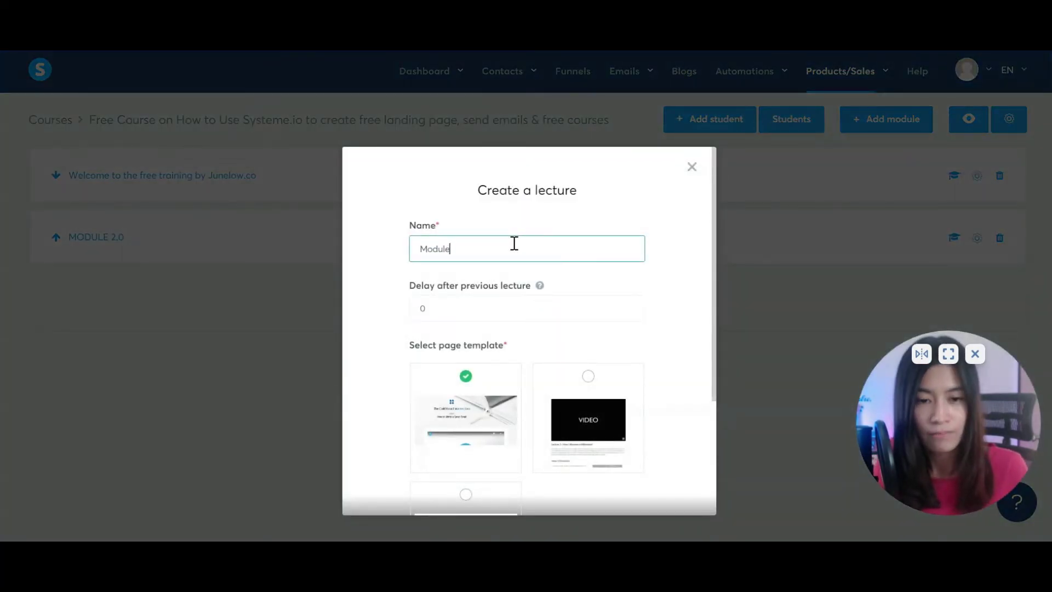
Create lecture '2.1' in MODULE 2.0 with the VIDEO template and return to the course list
{"action": "type", "text": "2.1"}
{"action": "left_click", "coordinate": [583, 383]}
{"action": "scroll", "coordinate": [631, 383], "scroll_direction": "down", "scroll_amount": 3}
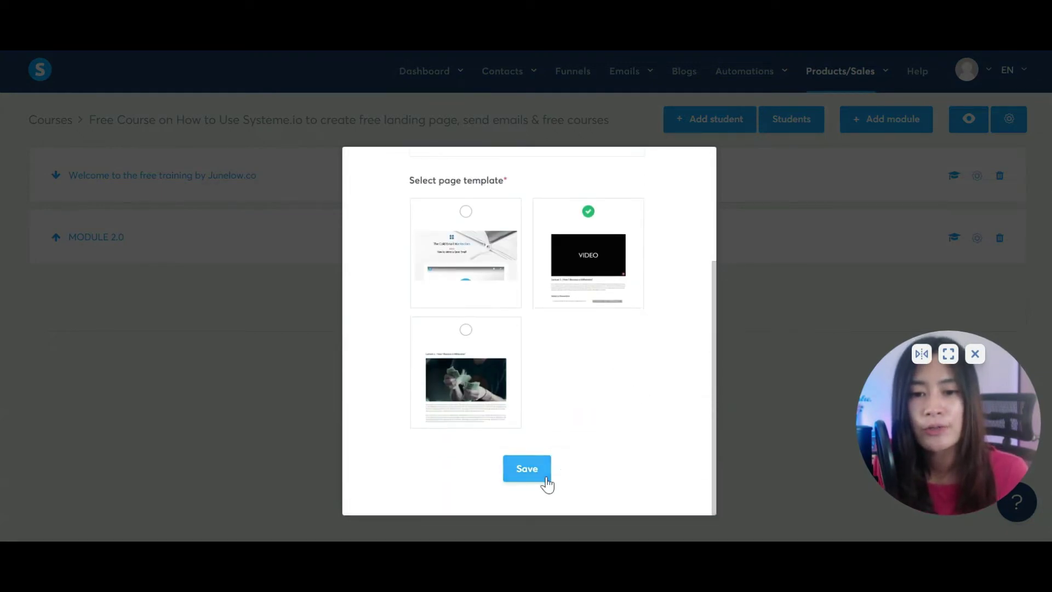
{"action": "left_click", "coordinate": [546, 479]}
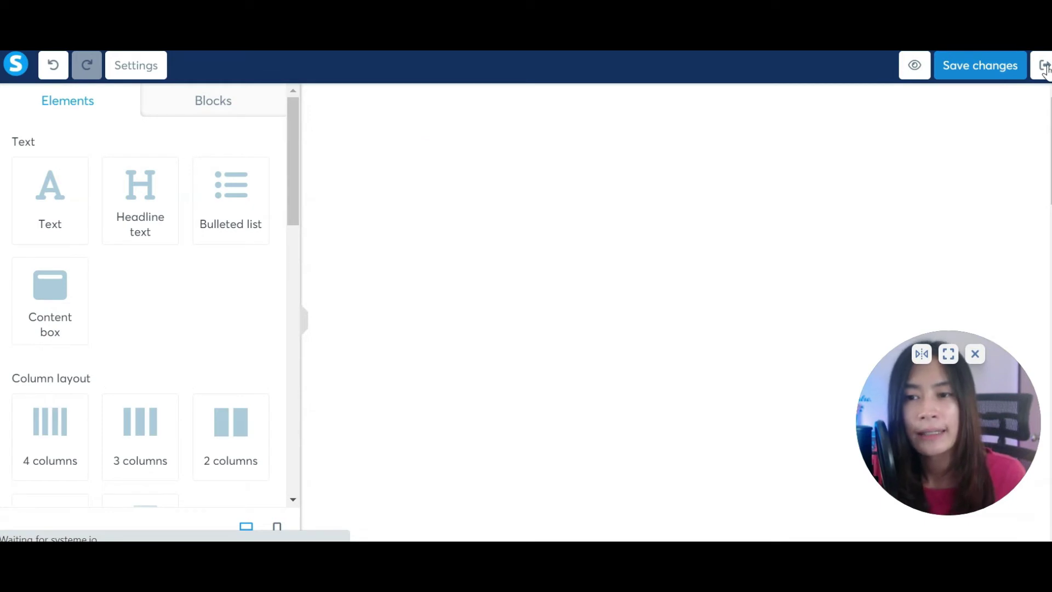
{"action": "left_click", "coordinate": [1044, 66]}
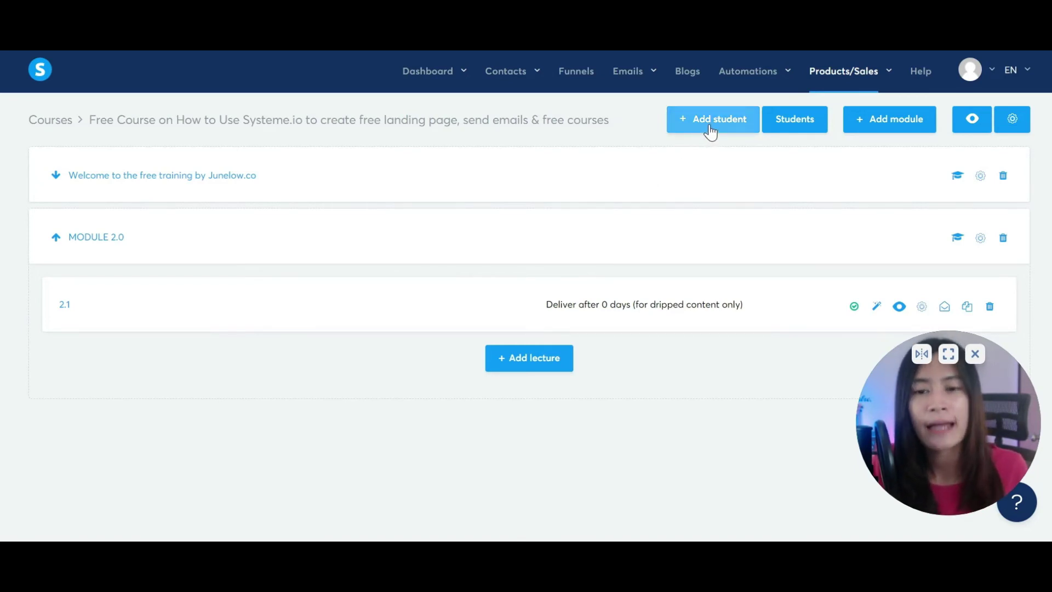
Add a student with their name and e-mail, keep Full access, and save
{"action": "left_click", "coordinate": [686, 130]}
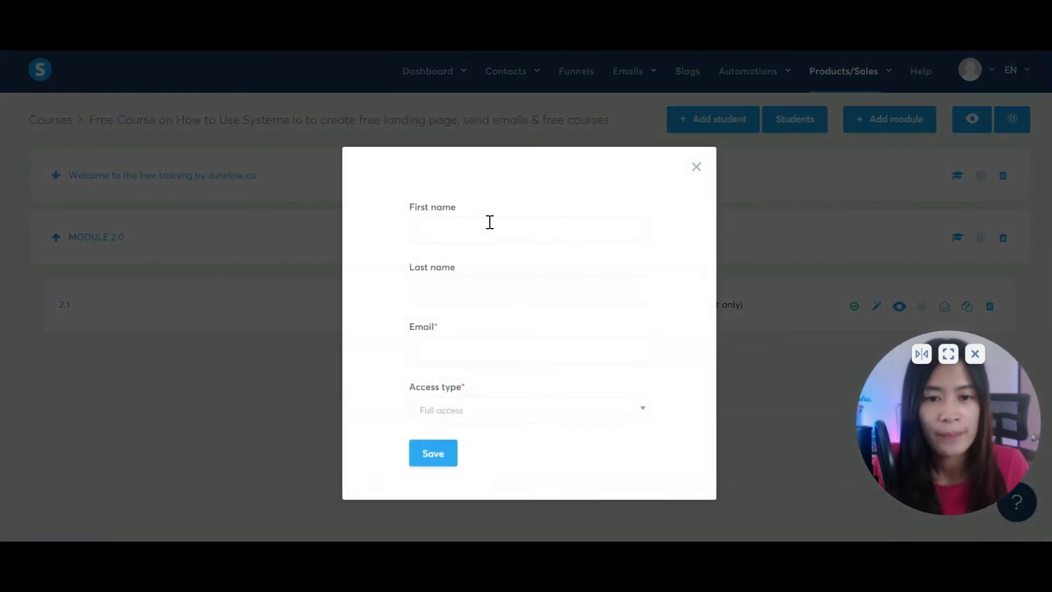
{"action": "left_click", "coordinate": [489, 222]}
{"action": "type", "text": "Low"}
{"action": "key", "text": "Tab"}
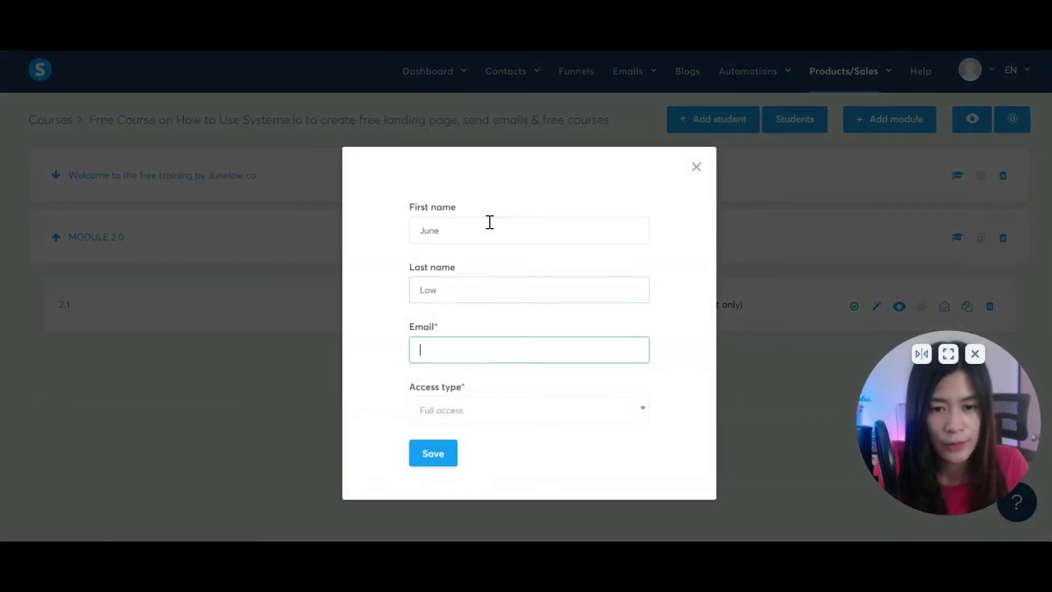
{"action": "type", "text": "Hel"}
{"action": "key", "text": "BackSpace"}
{"action": "key", "text": "BackSpace"}
{"action": "key", "text": "BackSpace"}
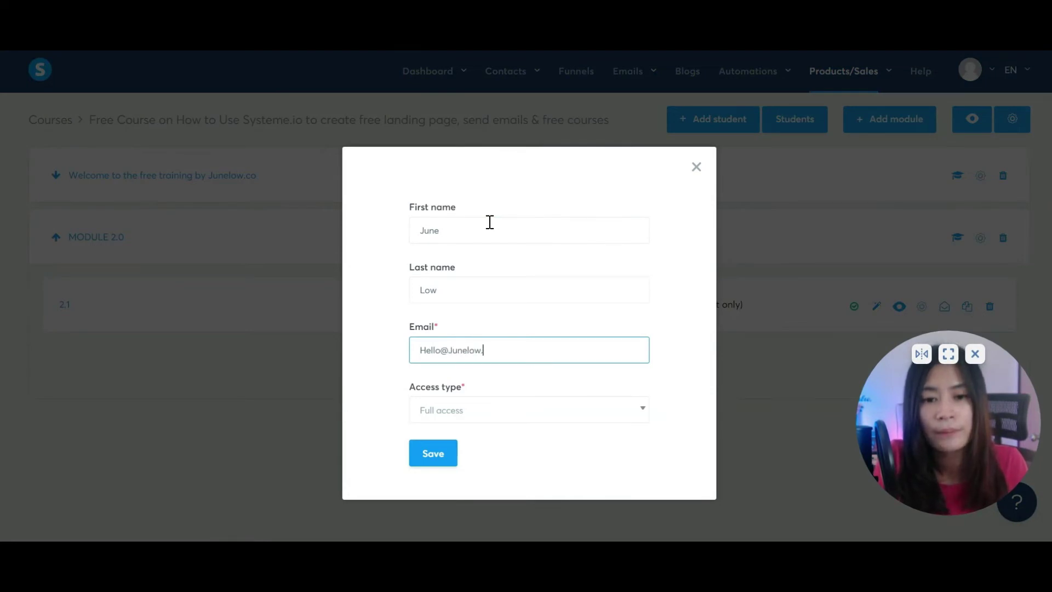
{"action": "left_click", "coordinate": [581, 415]}
{"action": "left_click", "coordinate": [511, 439]}
{"action": "left_click", "coordinate": [431, 455]}
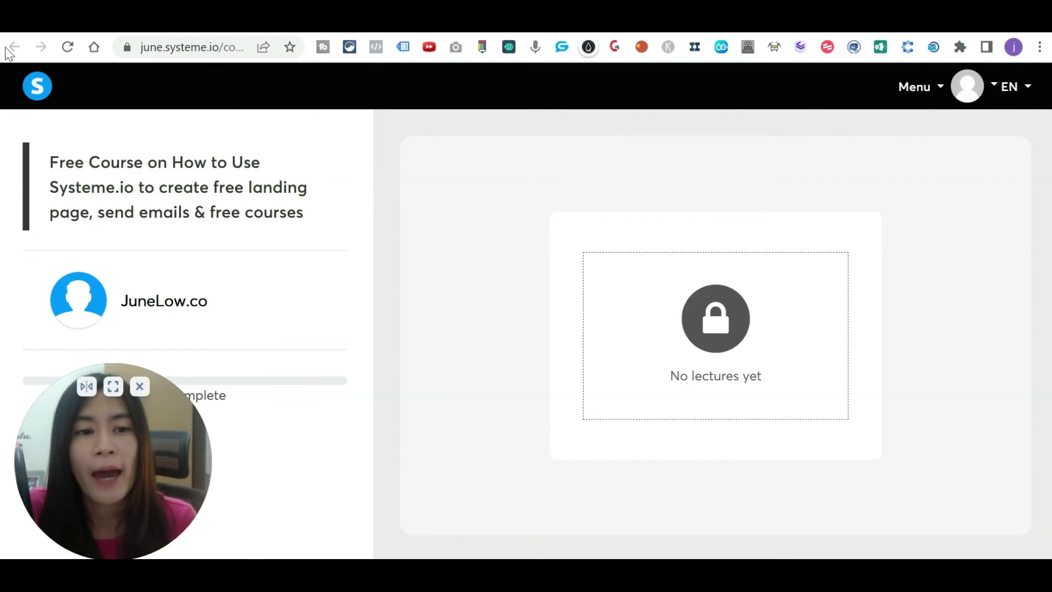
{"action": "left_click", "coordinate": [222, 49]}
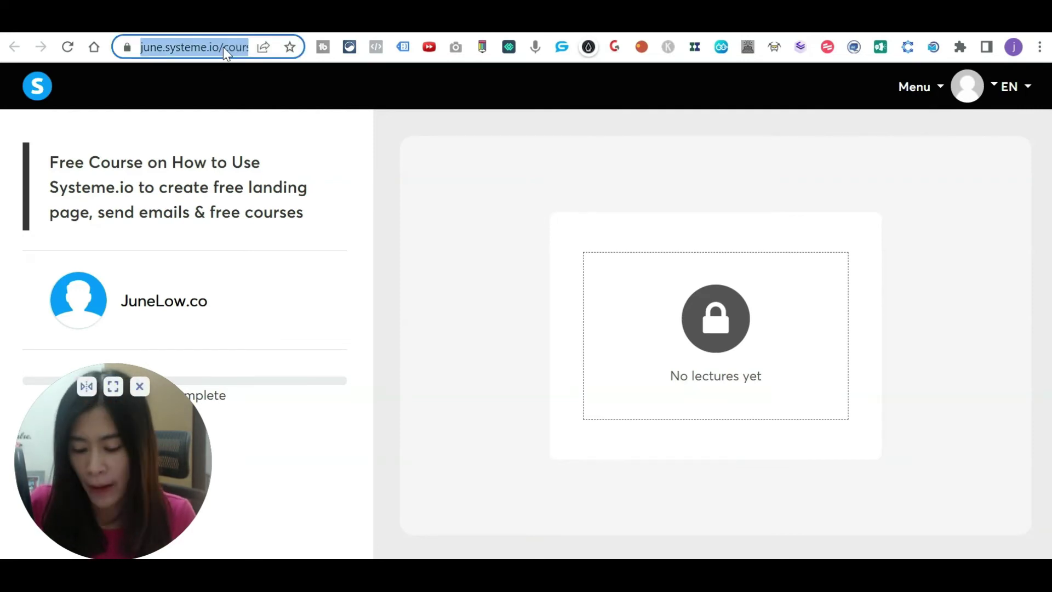
{"action": "key", "text": "Return"}
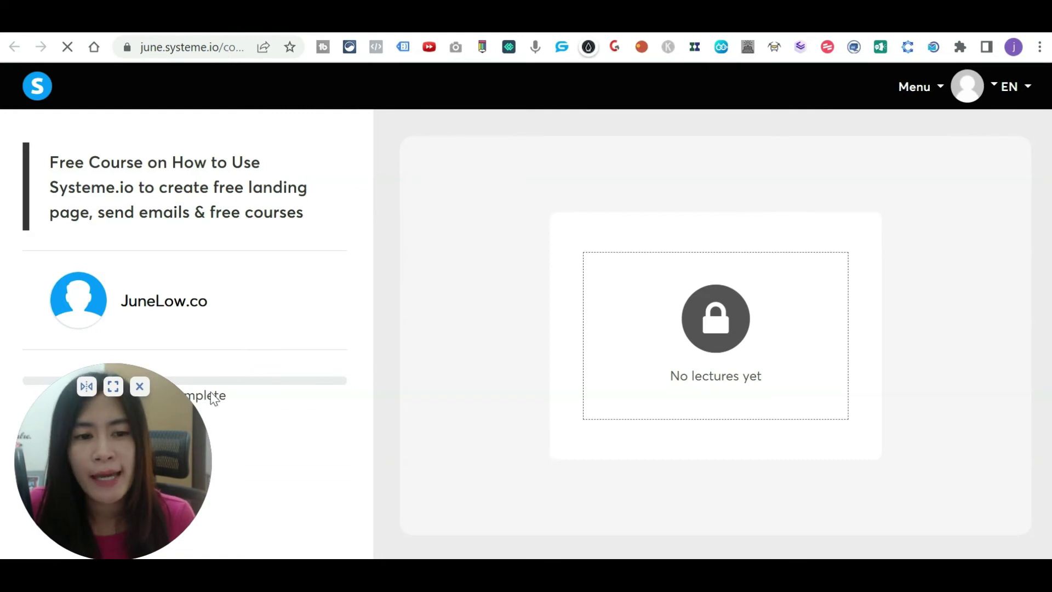
{"action": "left_click_drag", "start_coordinate": [193, 437], "coordinate": [991, 423]}
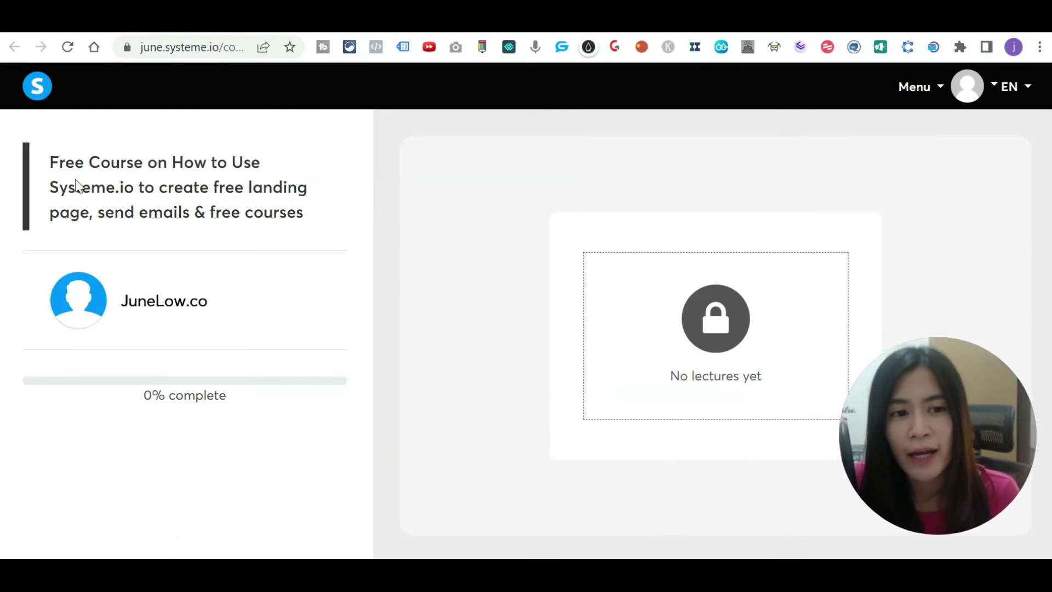
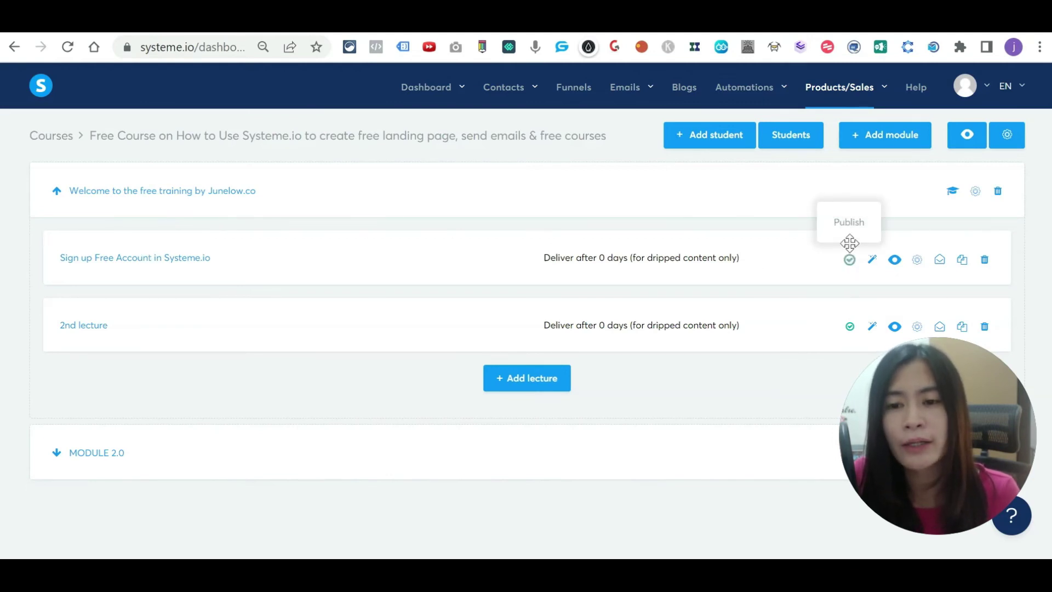
Activate 'Sign up Free Account in Systeme.io' and '2nd lecture', confirming each activation
{"action": "left_click", "coordinate": [849, 261]}
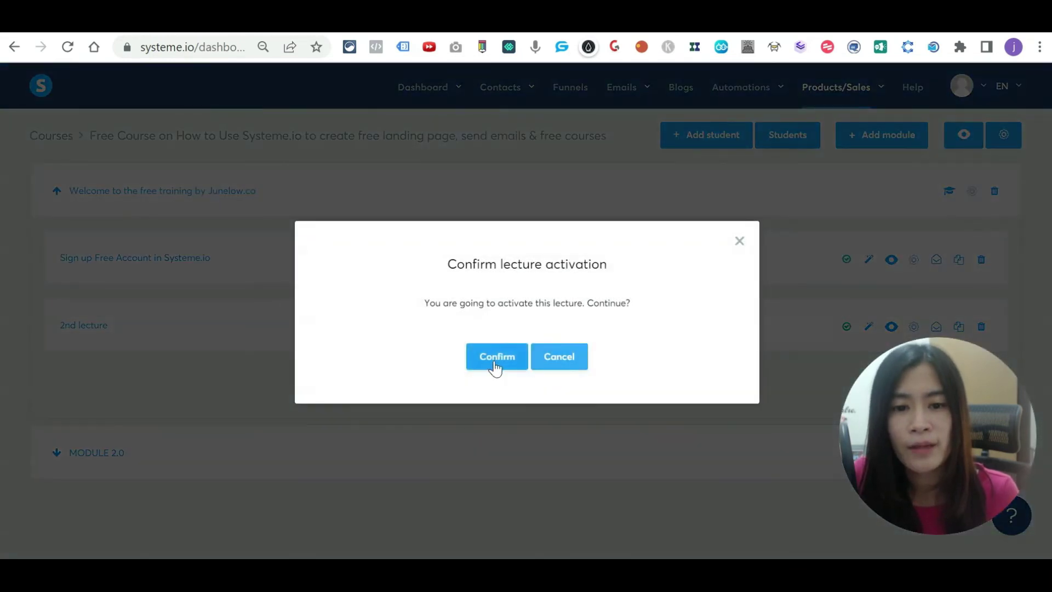
{"action": "left_click", "coordinate": [498, 362]}
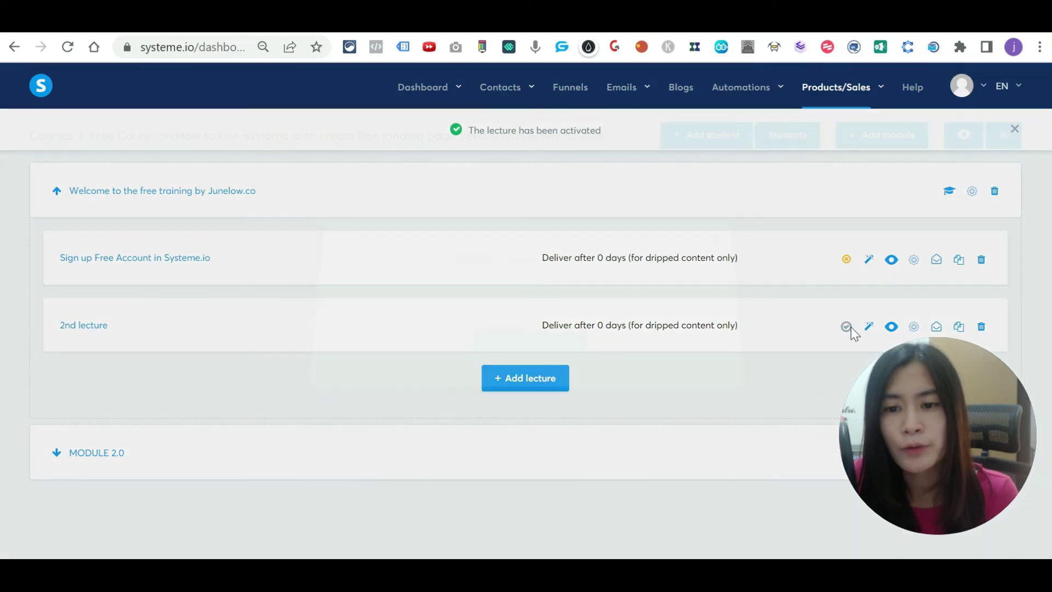
{"action": "left_click", "coordinate": [847, 327]}
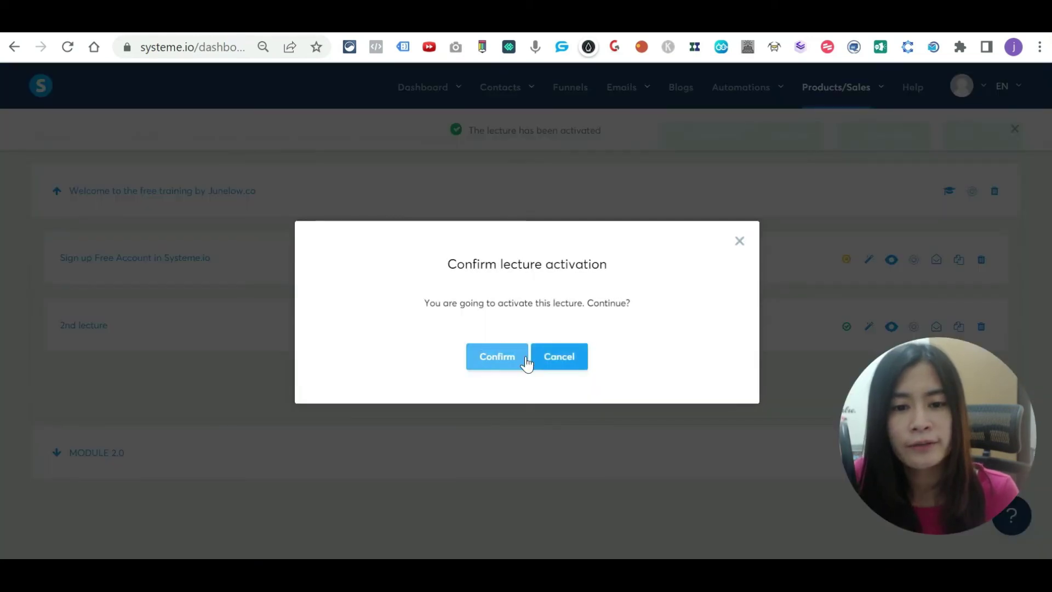
{"action": "left_click", "coordinate": [512, 356]}
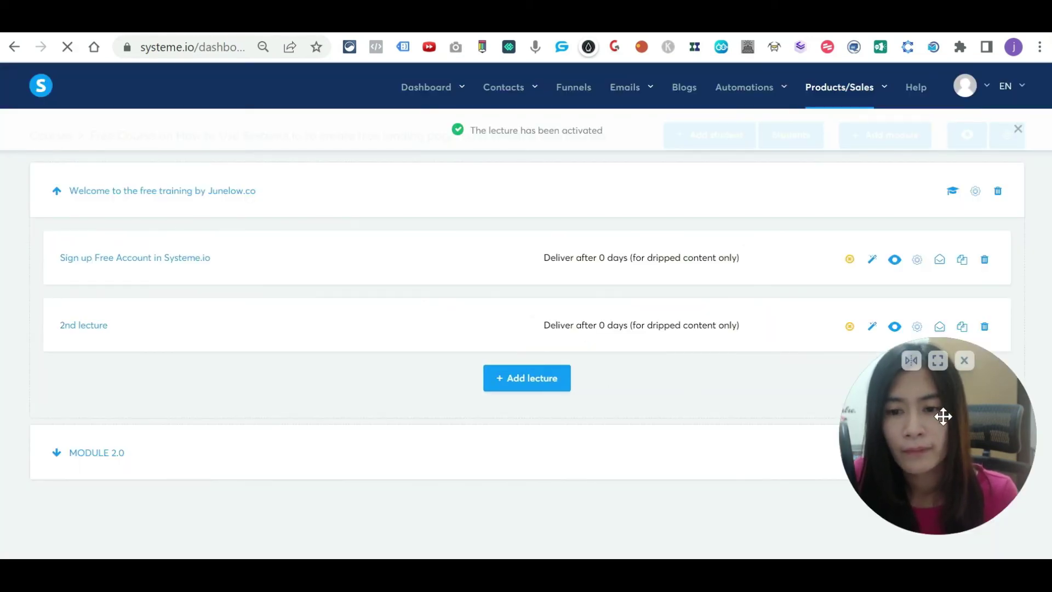
{"action": "left_click_drag", "start_coordinate": [942, 415], "coordinate": [942, 217]}
{"action": "left_click_drag", "start_coordinate": [948, 469], "coordinate": [937, 404]}
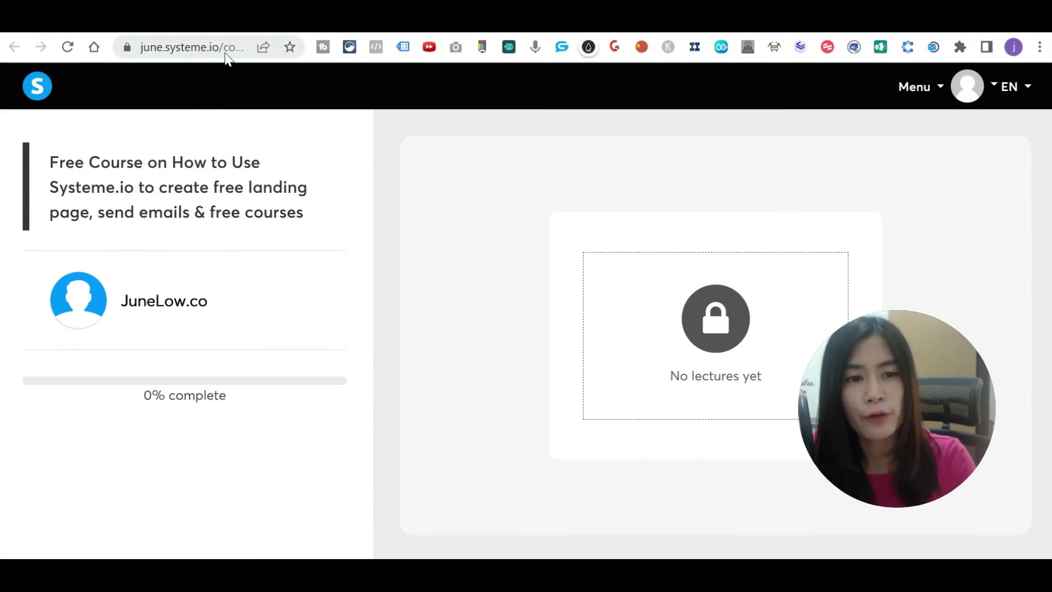
Reload the student course page, scroll through Lecture 1, and return to the dashboard tab
{"action": "left_click", "coordinate": [222, 48]}
{"action": "left_click", "coordinate": [220, 48]}
{"action": "key", "text": "Return"}
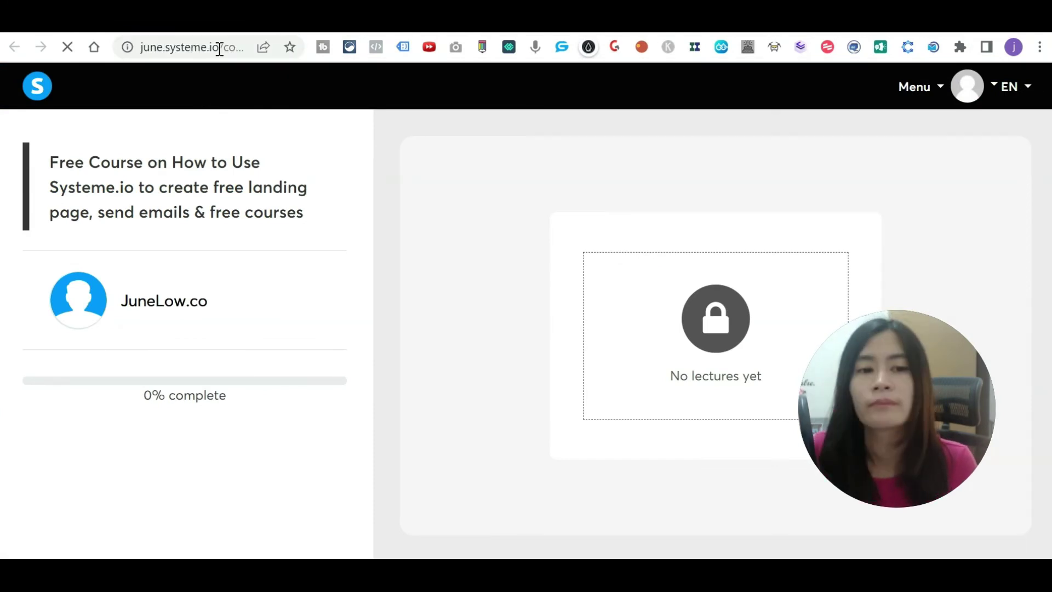
{"action": "scroll", "coordinate": [400, 518], "scroll_direction": "down", "scroll_amount": 4}
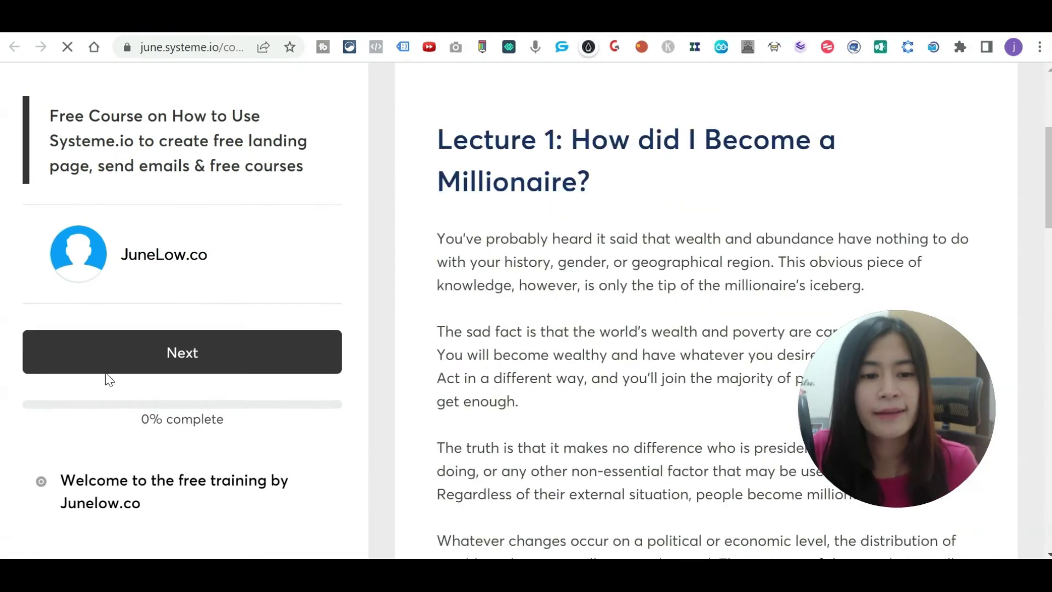
{"action": "scroll", "coordinate": [109, 406], "scroll_direction": "down", "scroll_amount": 2}
{"action": "scroll", "coordinate": [228, 404], "scroll_direction": "up", "scroll_amount": 2}
{"action": "scroll", "coordinate": [557, 298], "scroll_direction": "up", "scroll_amount": 3}
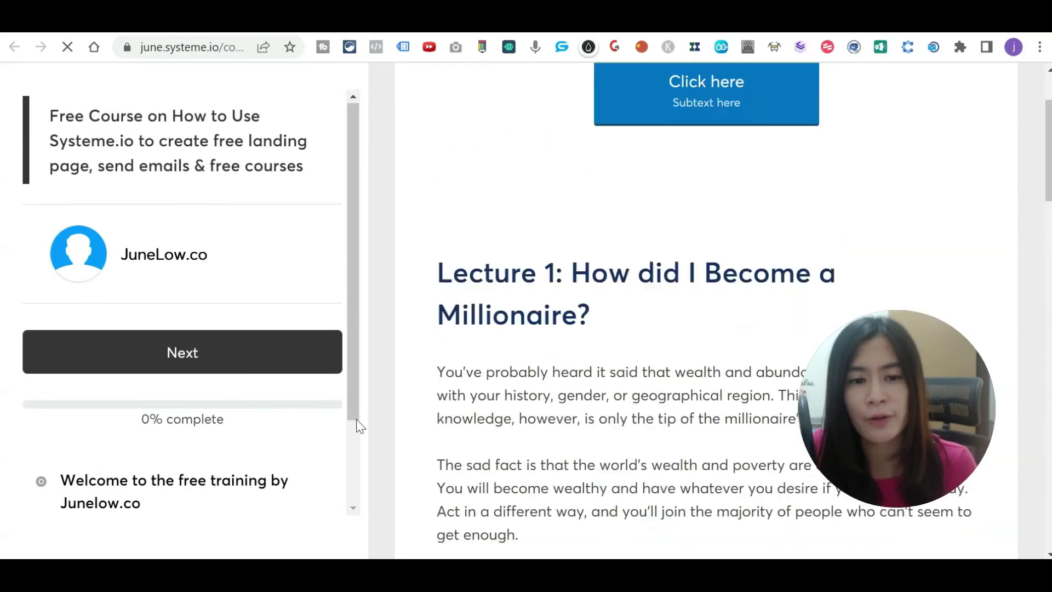
{"action": "scroll", "coordinate": [647, 296], "scroll_direction": "up", "scroll_amount": 2}
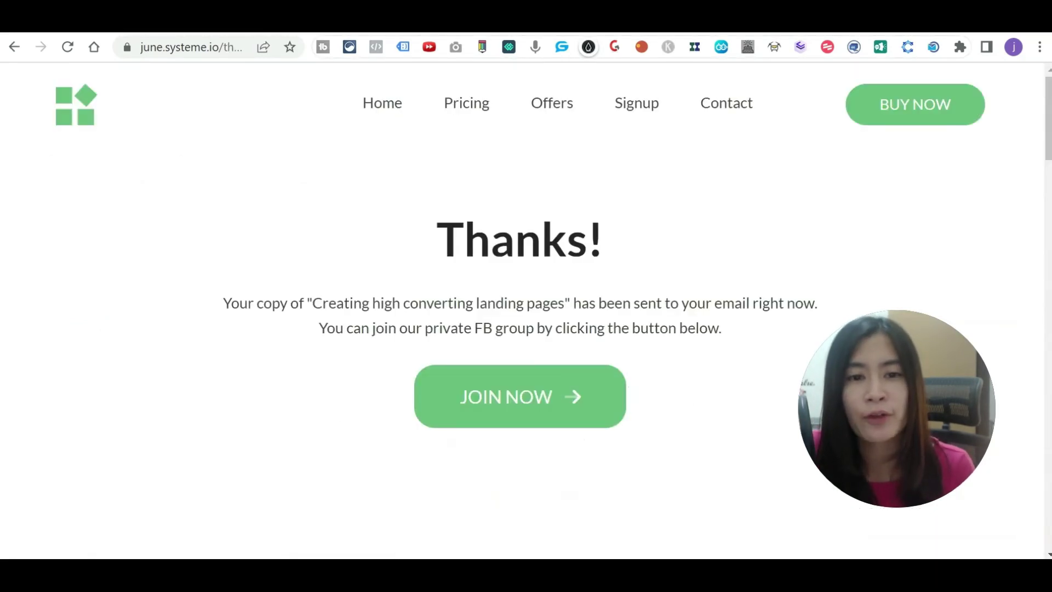
{"action": "key", "text": "ctrl+Tab"}
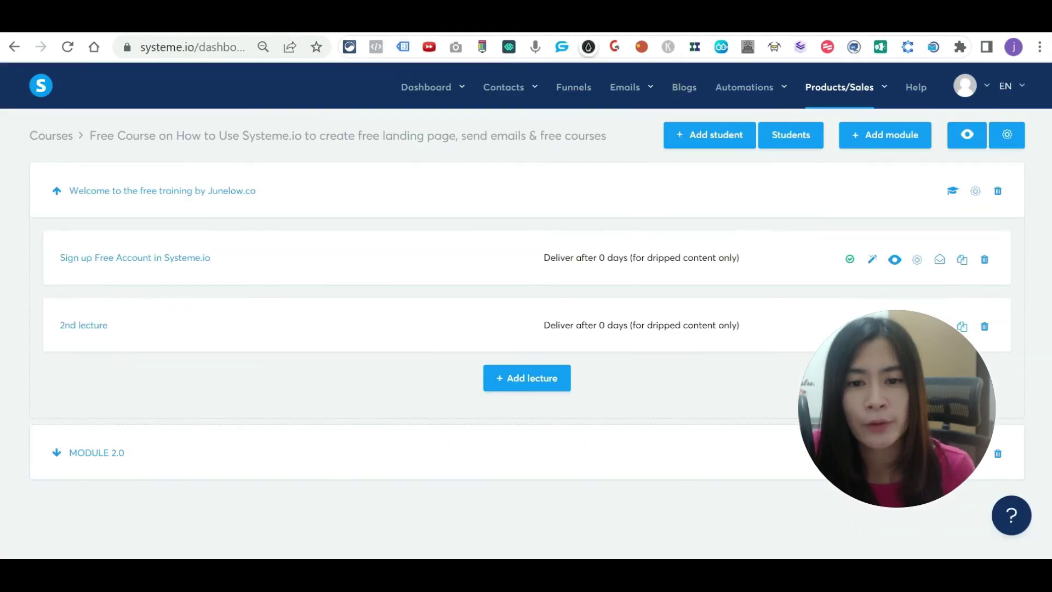
Publish the 'Sign up Free Account in Systeme.io' lecture so it delivers after 0 days
{"action": "left_click", "coordinate": [850, 260]}
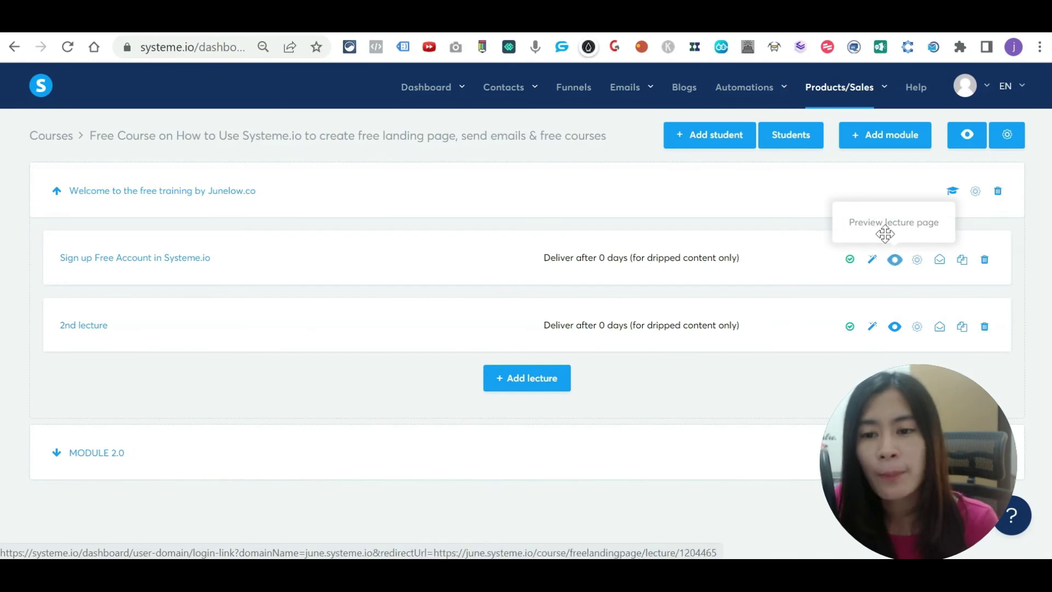
Preview 'Sign up Free Account in Systeme.io' as a student, scroll through it, then close the preview
{"action": "left_click", "coordinate": [894, 260]}
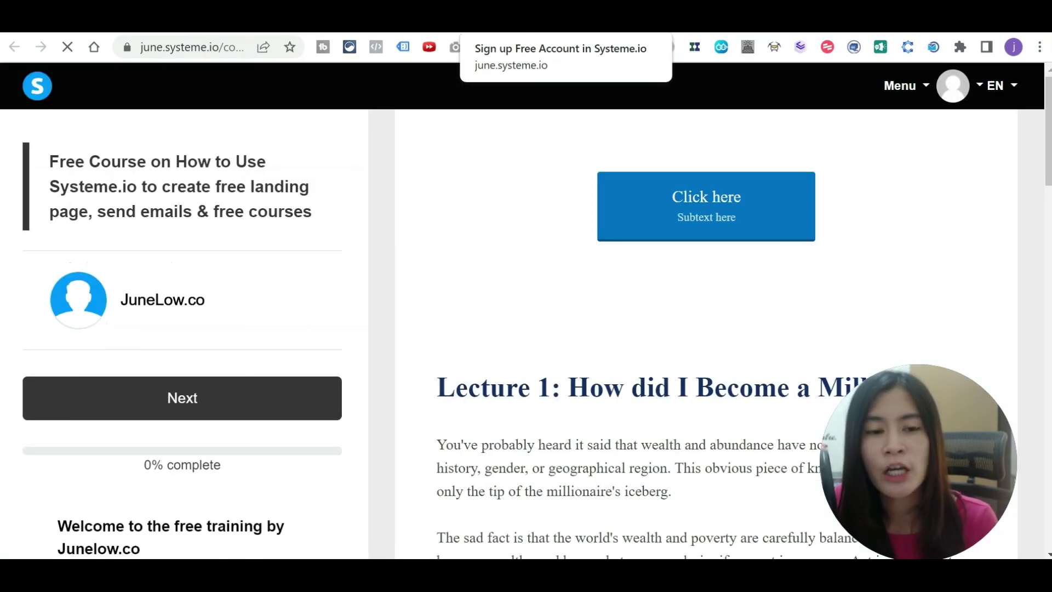
{"action": "scroll", "coordinate": [601, 301], "scroll_direction": "down", "scroll_amount": 20}
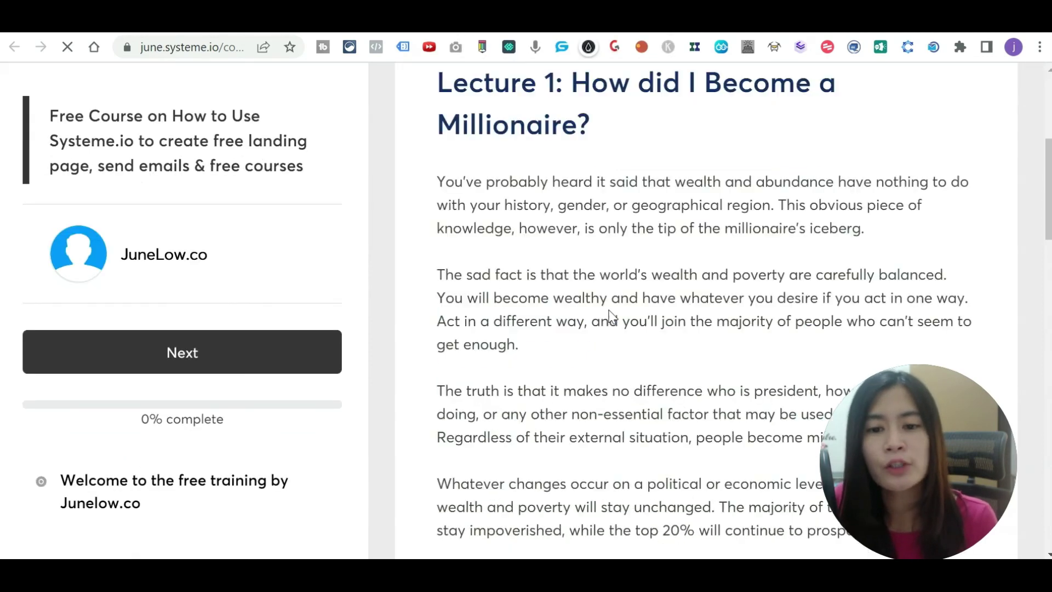
{"action": "scroll", "coordinate": [630, 342], "scroll_direction": "up", "scroll_amount": 20}
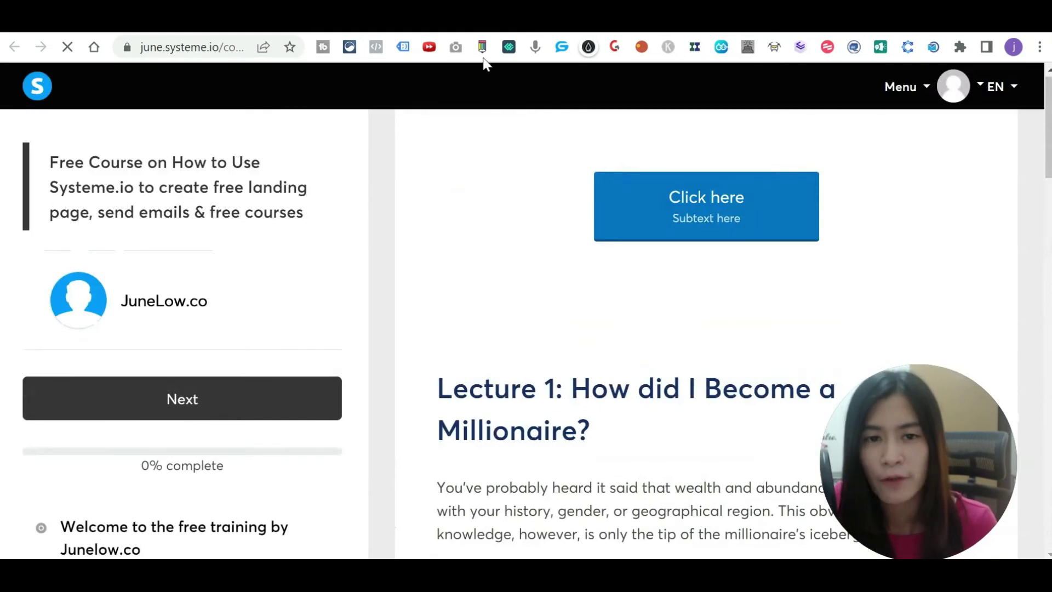
{"action": "key", "text": "ctrl+w"}
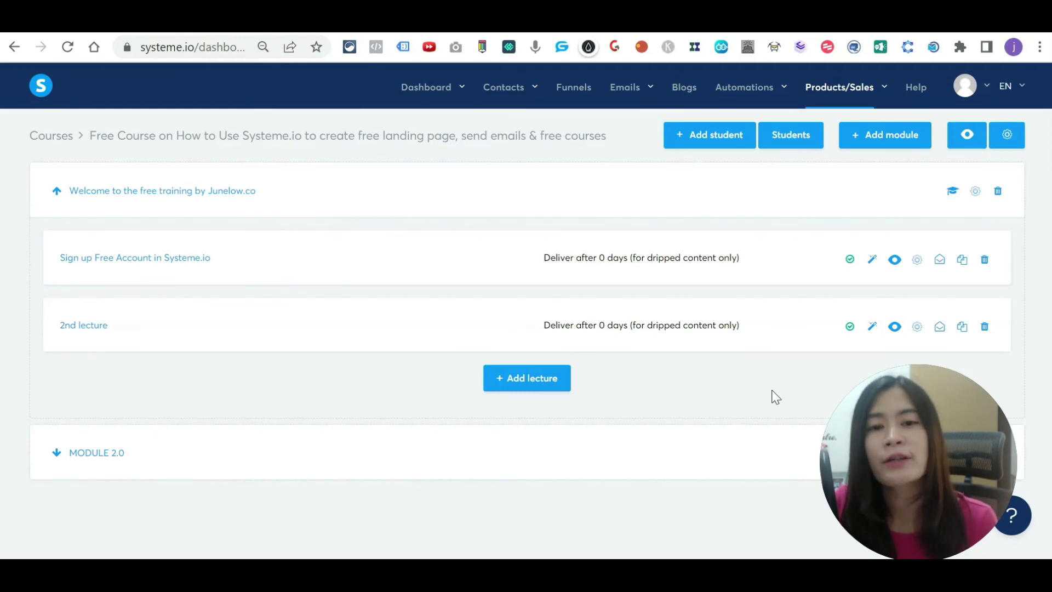
Check the Add student form without saving, then view the course's enrolled students list
{"action": "left_click", "coordinate": [716, 136]}
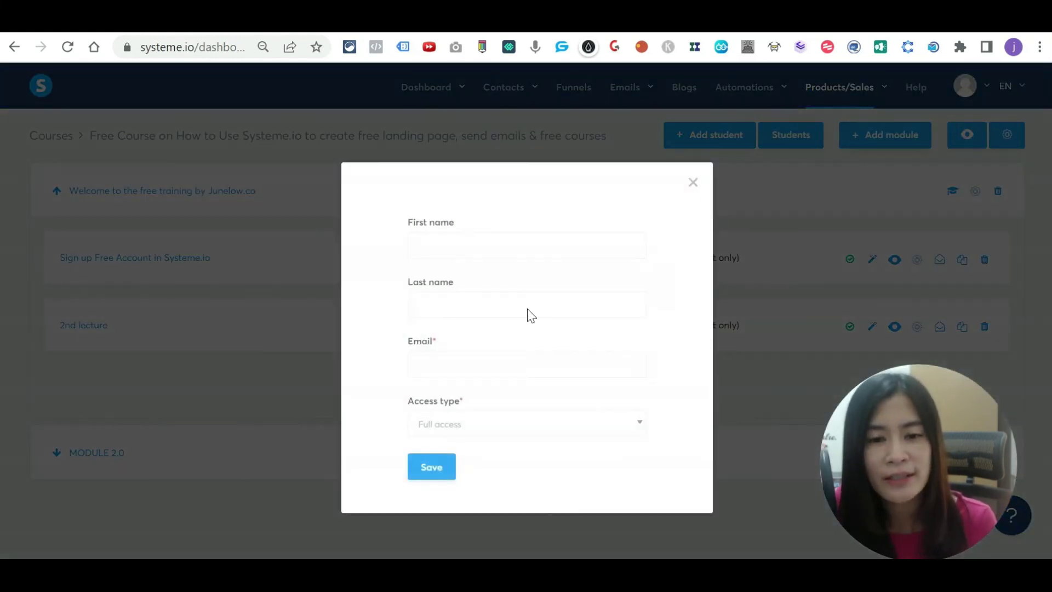
{"action": "key", "text": "Tab"}
{"action": "key", "text": "Tab"}
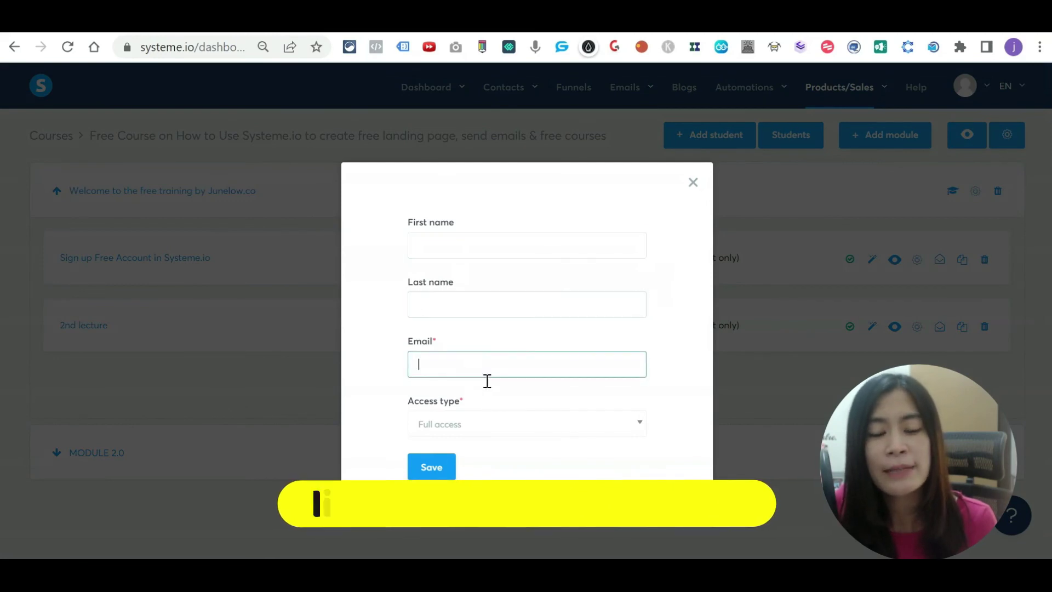
{"action": "left_click", "coordinate": [693, 182]}
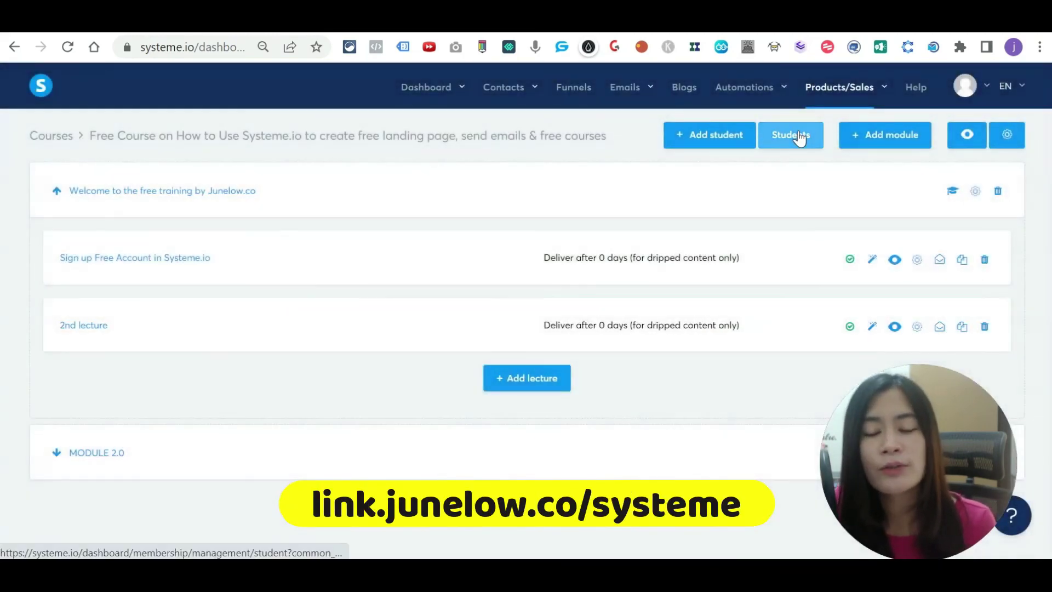
{"action": "left_click", "coordinate": [795, 141]}
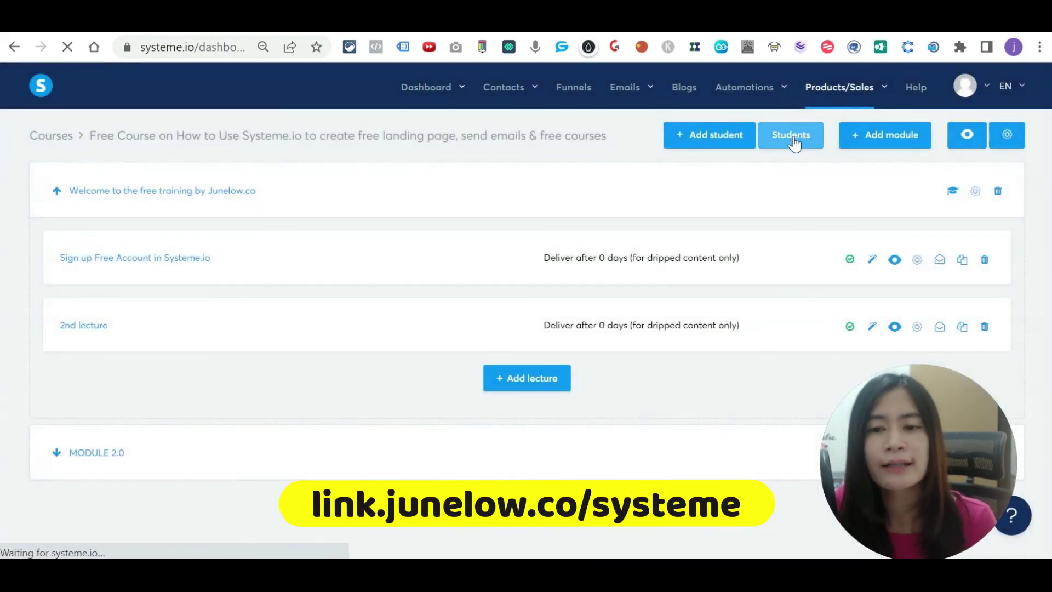